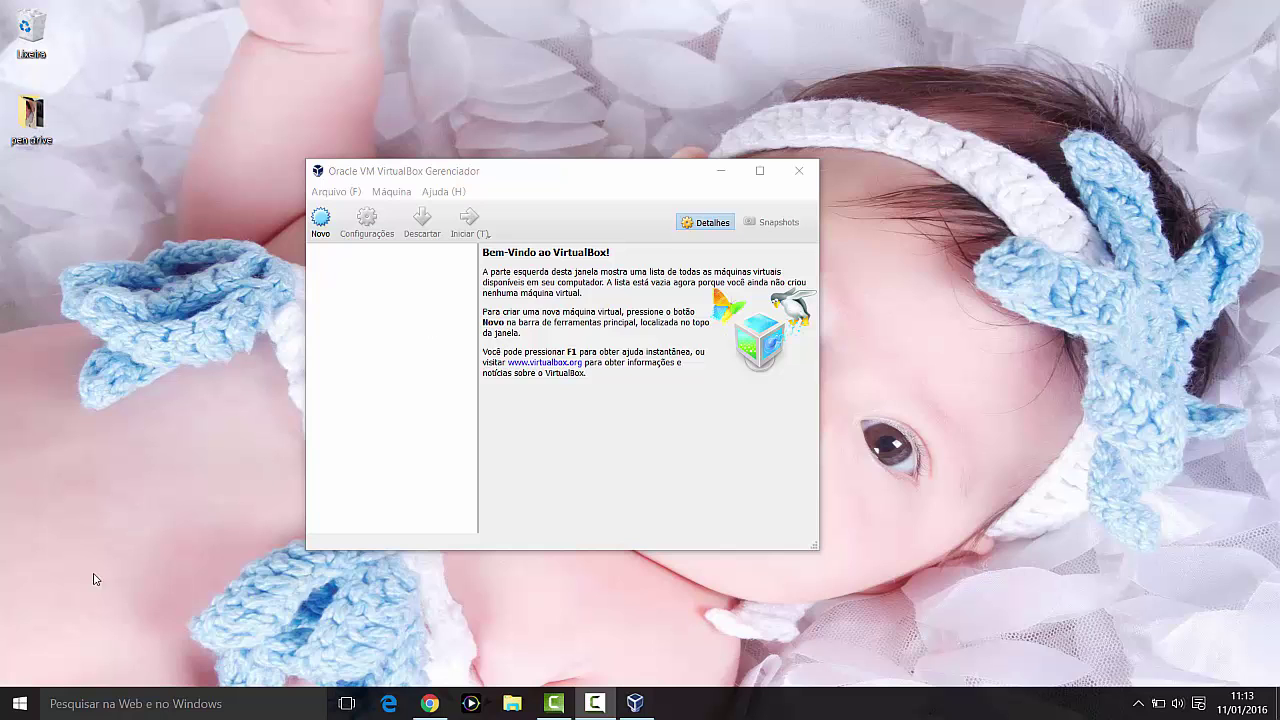
# Step: Open the Windows Start menu from the taskbar
pyautogui.click(20, 703)
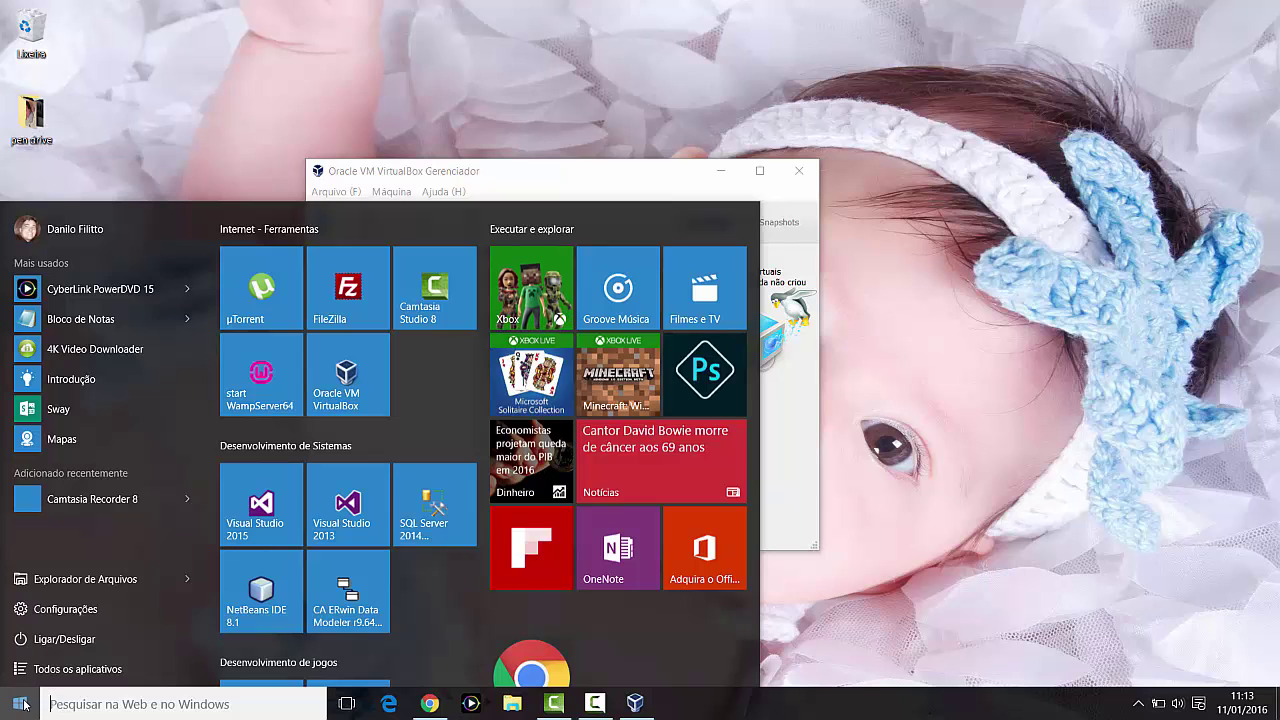
# Step: Check Storage and About (64-bit Windows 10 Pro, 8 GB RAM) under System, then close Settings
pyautogui.click(55, 612)
pyautogui.click(220, 318)
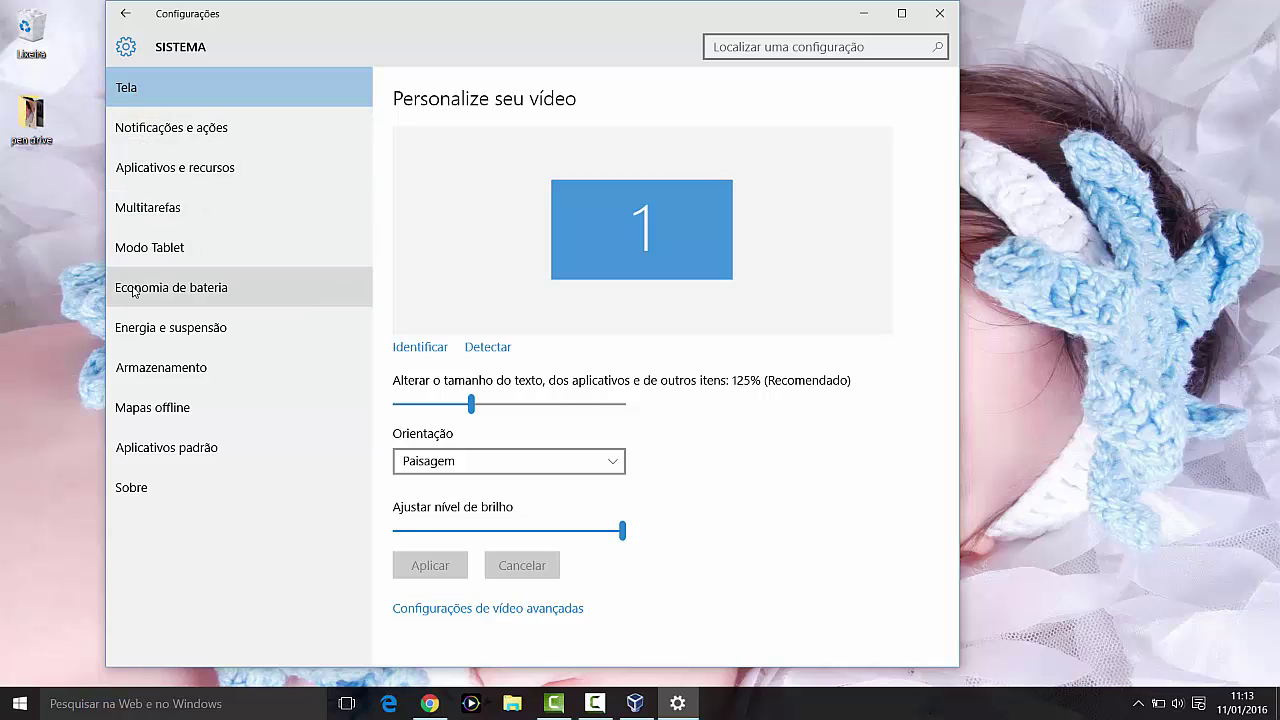
pyautogui.click(139, 371)
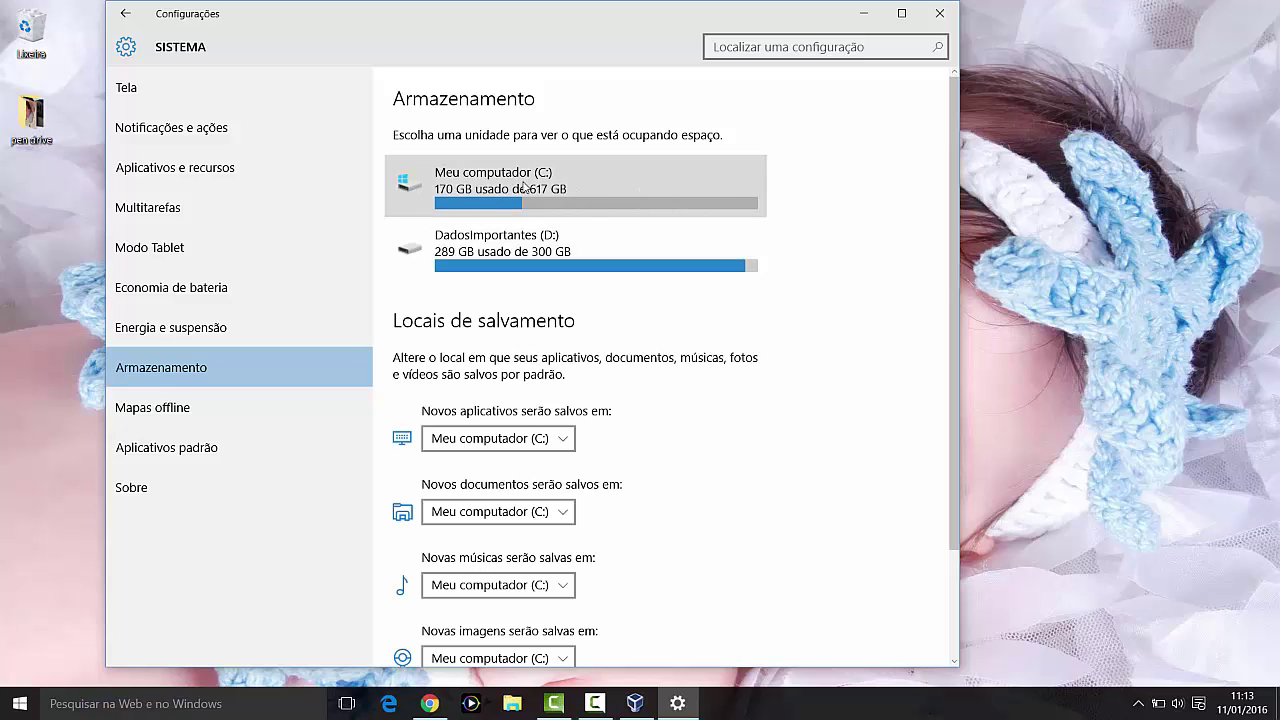
pyautogui.click(125, 488)
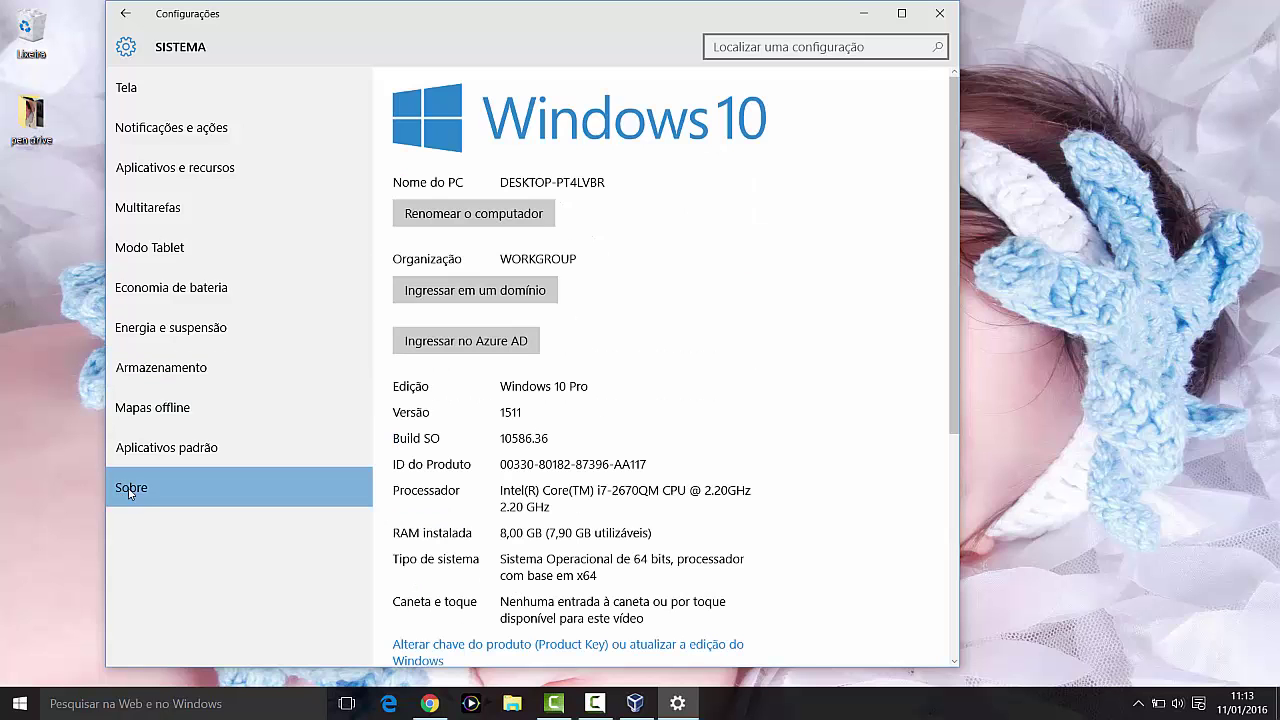
pyautogui.scroll(-3, 615, 338)
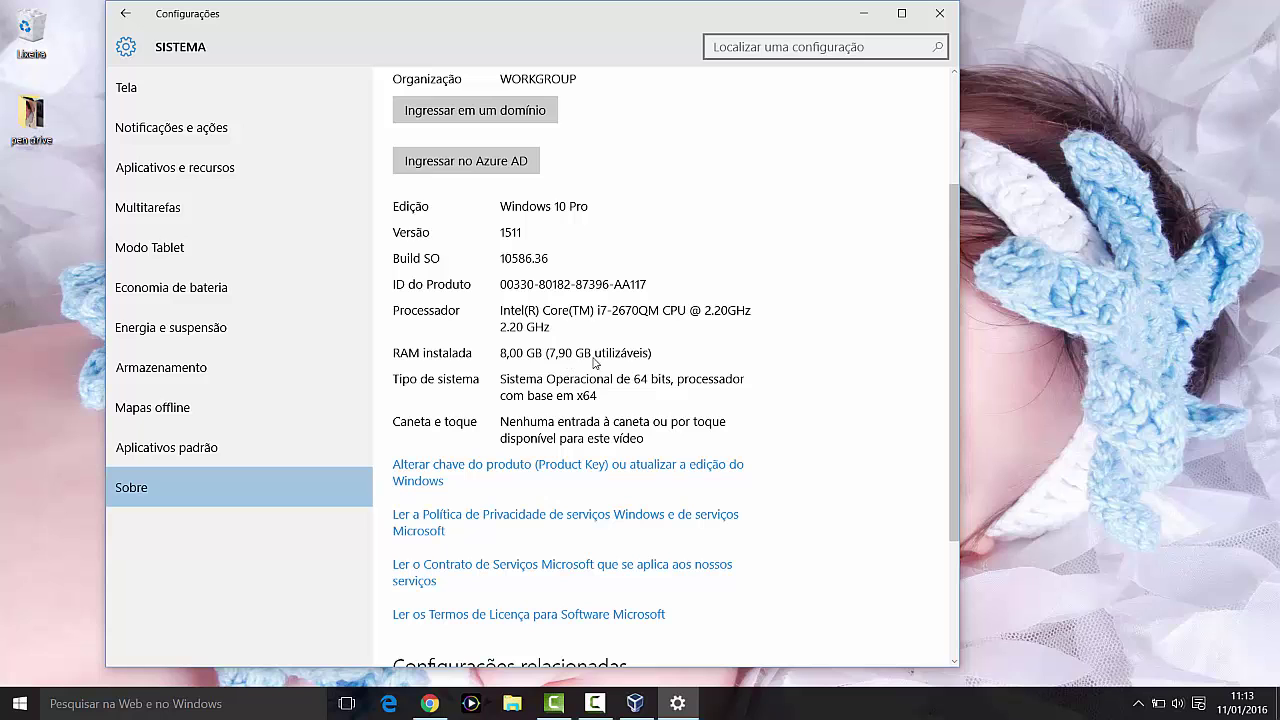
pyautogui.click(939, 13)
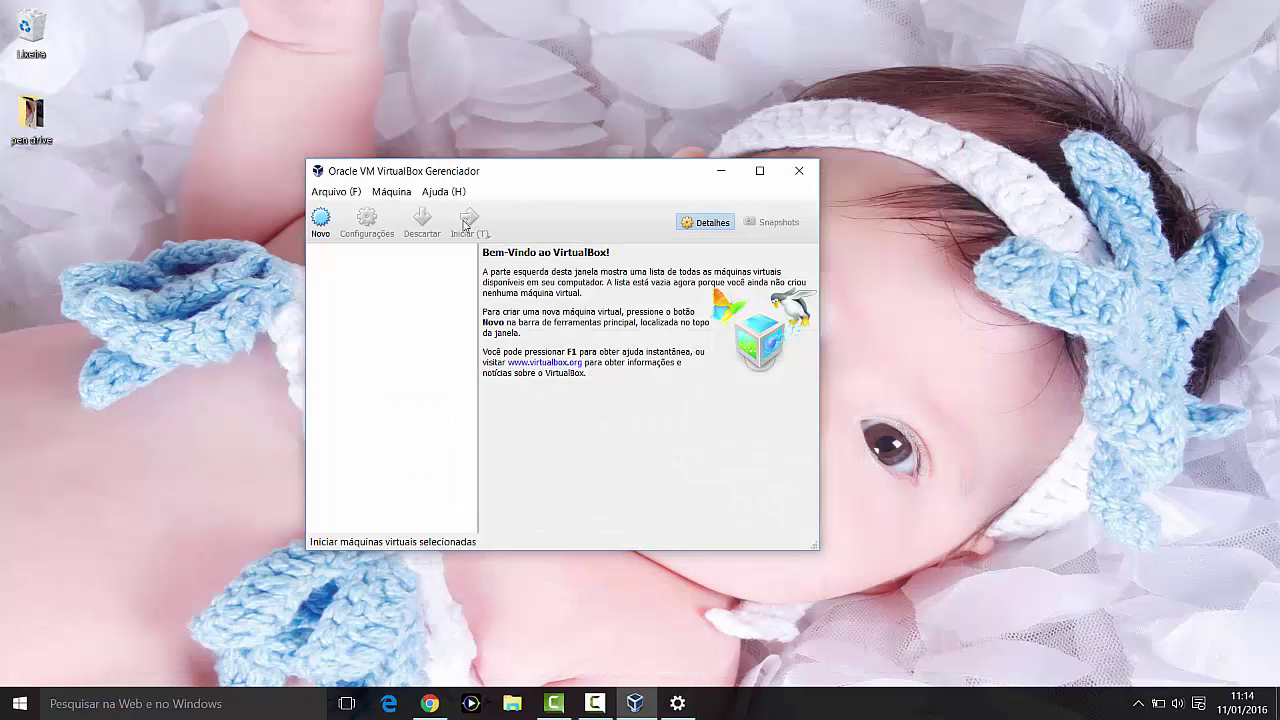
# Step: Start a new virtual machine and name it Windows 7
pyautogui.click(320, 220)
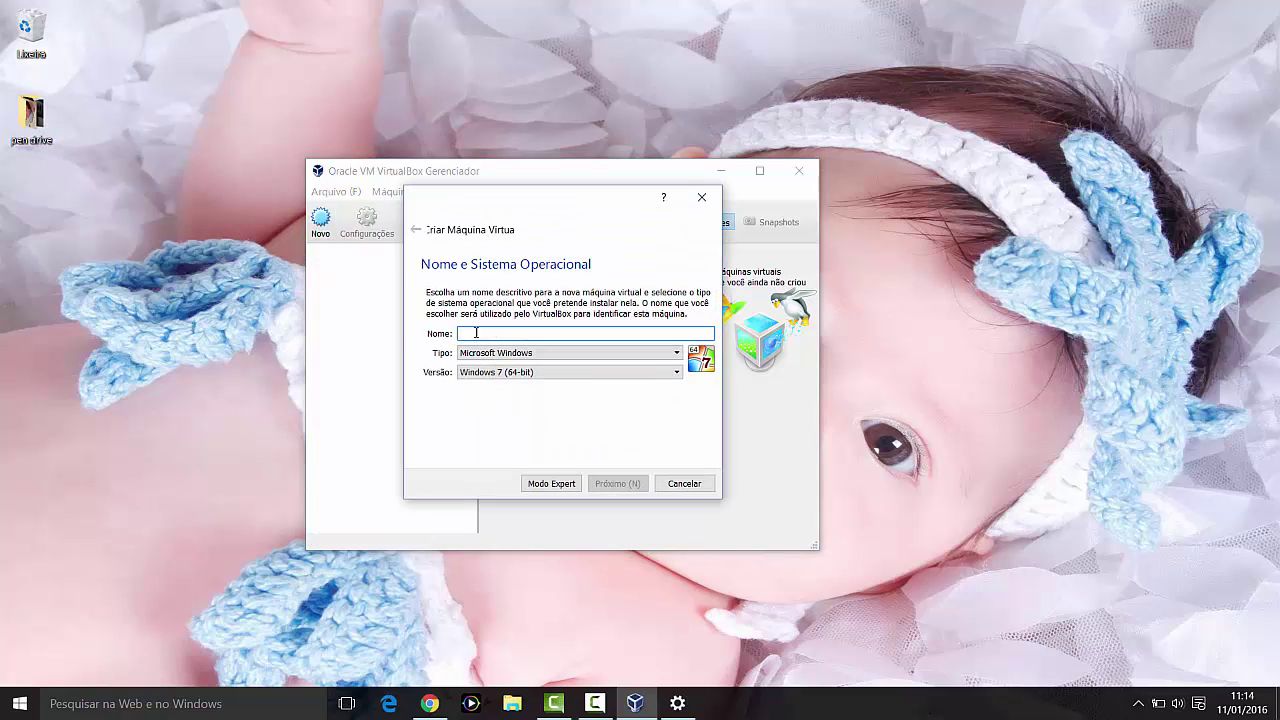
pyautogui.write('Windows 7')
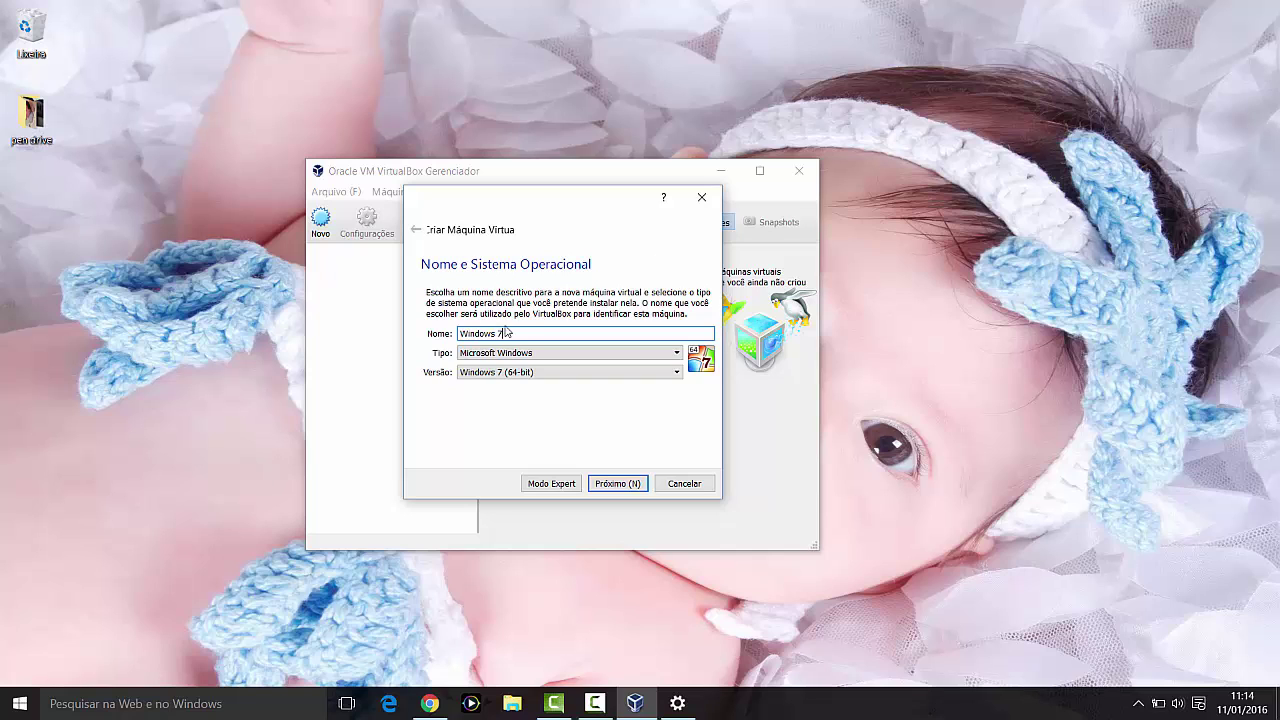
pyautogui.moveTo(506, 332); pyautogui.dragTo(445, 337)
pyautogui.click(515, 334)
# Step: Keep type Microsoft Windows and version Windows 7 (64-bit), then continue to the memory step
pyautogui.click(517, 355)
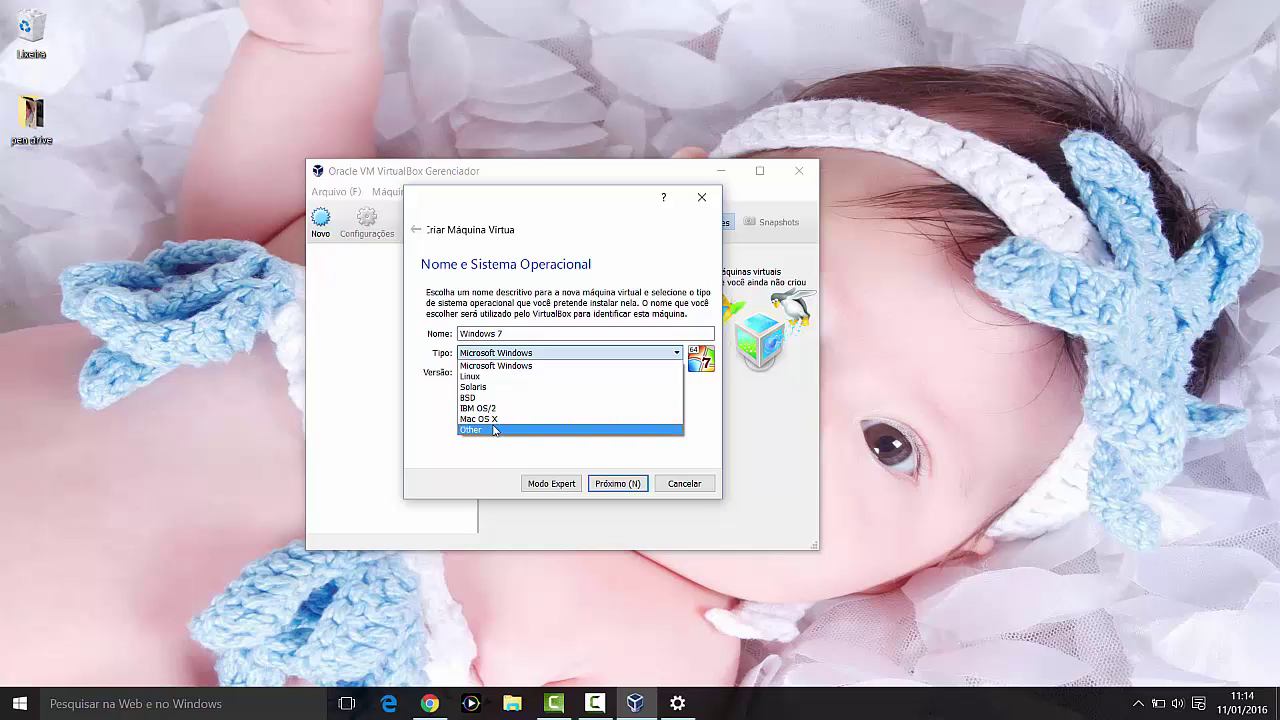
pyautogui.click(500, 366)
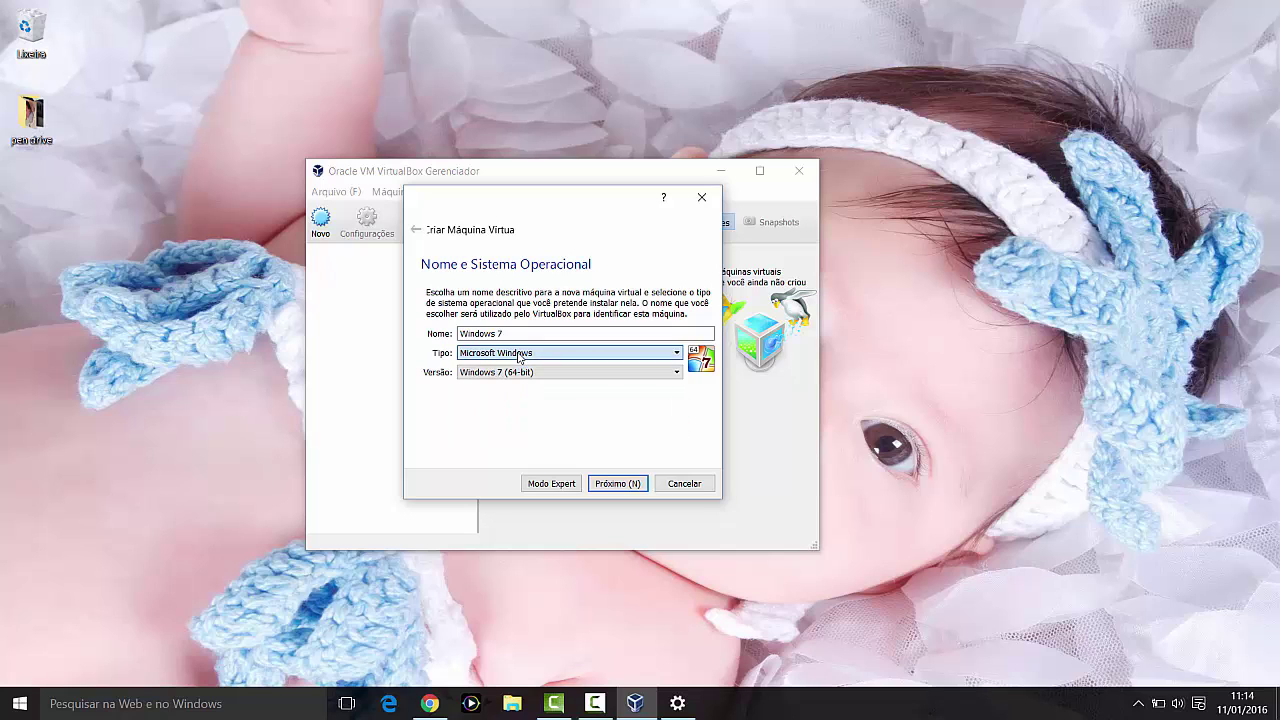
pyautogui.click(614, 376)
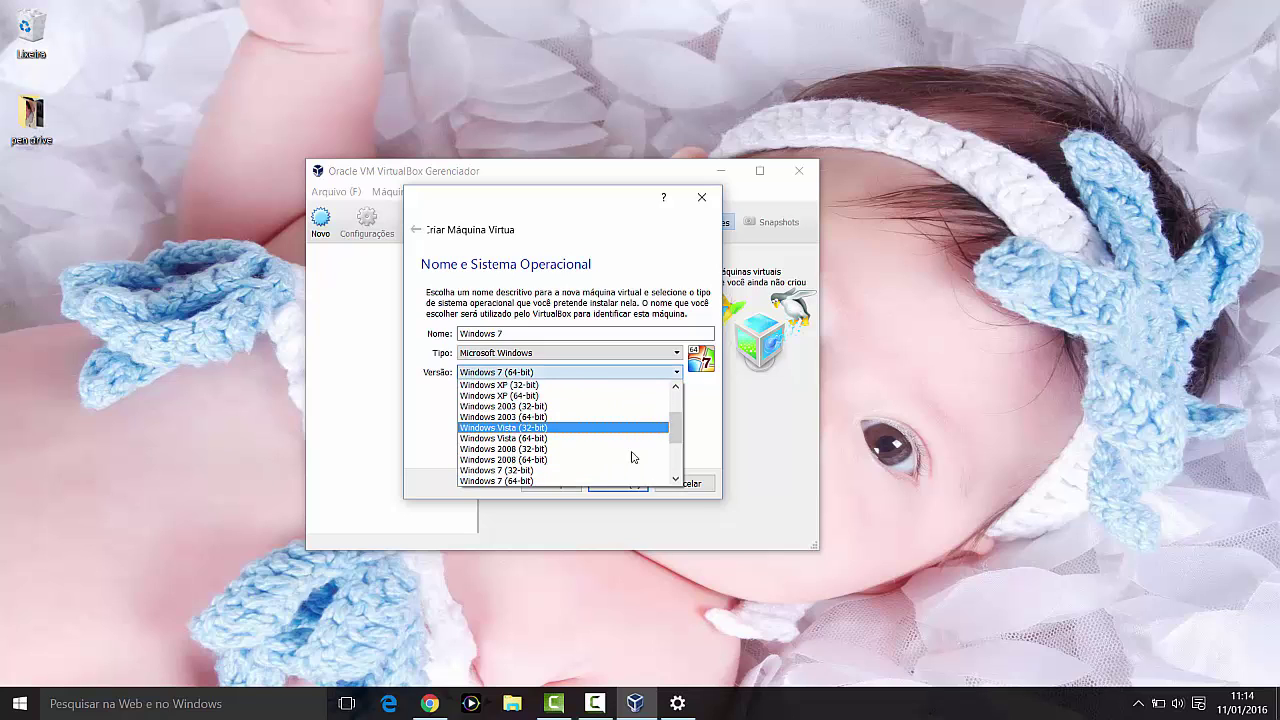
pyautogui.moveTo(678, 433); pyautogui.dragTo(677, 404)
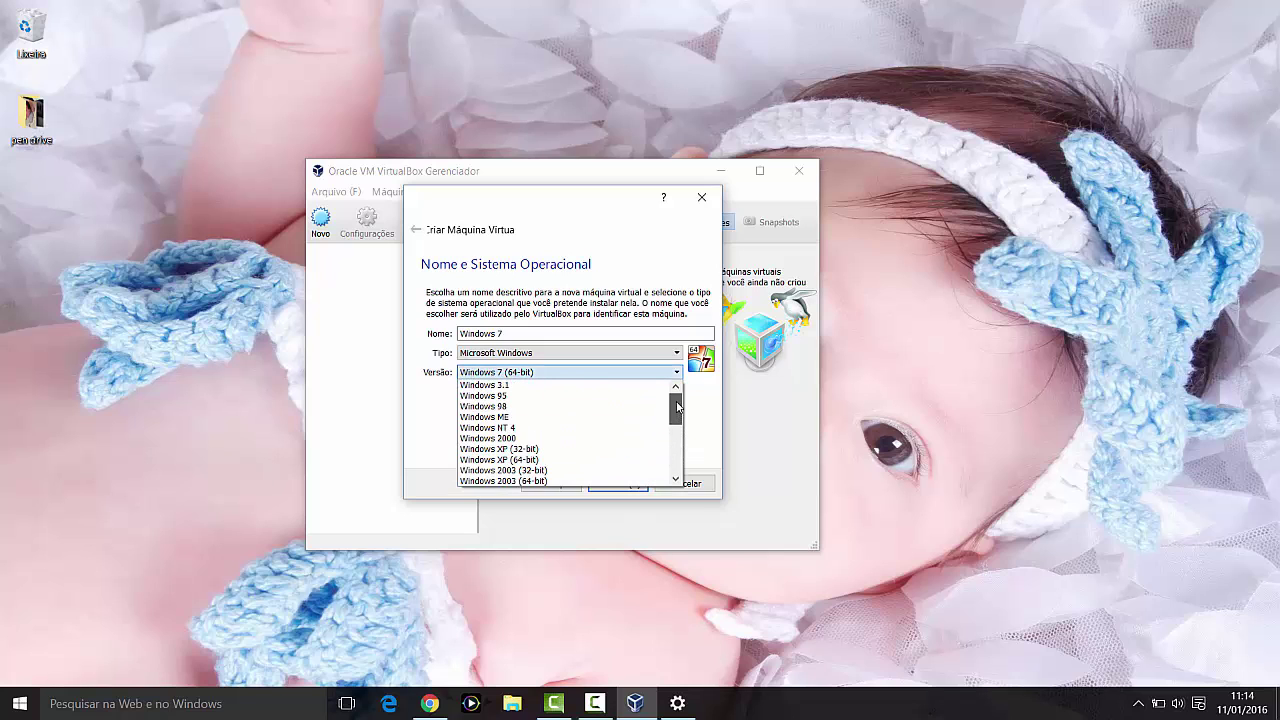
pyautogui.moveTo(675, 415); pyautogui.dragTo(677, 456)
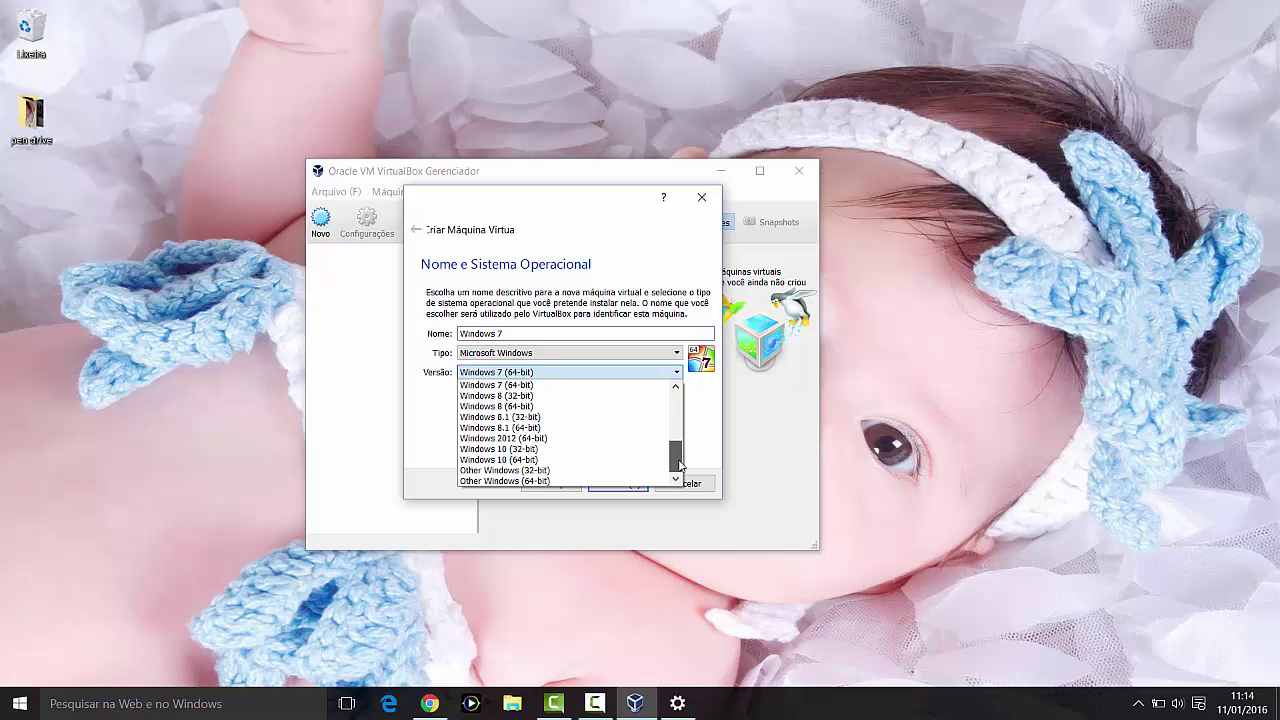
pyautogui.moveTo(679, 465); pyautogui.dragTo(677, 463)
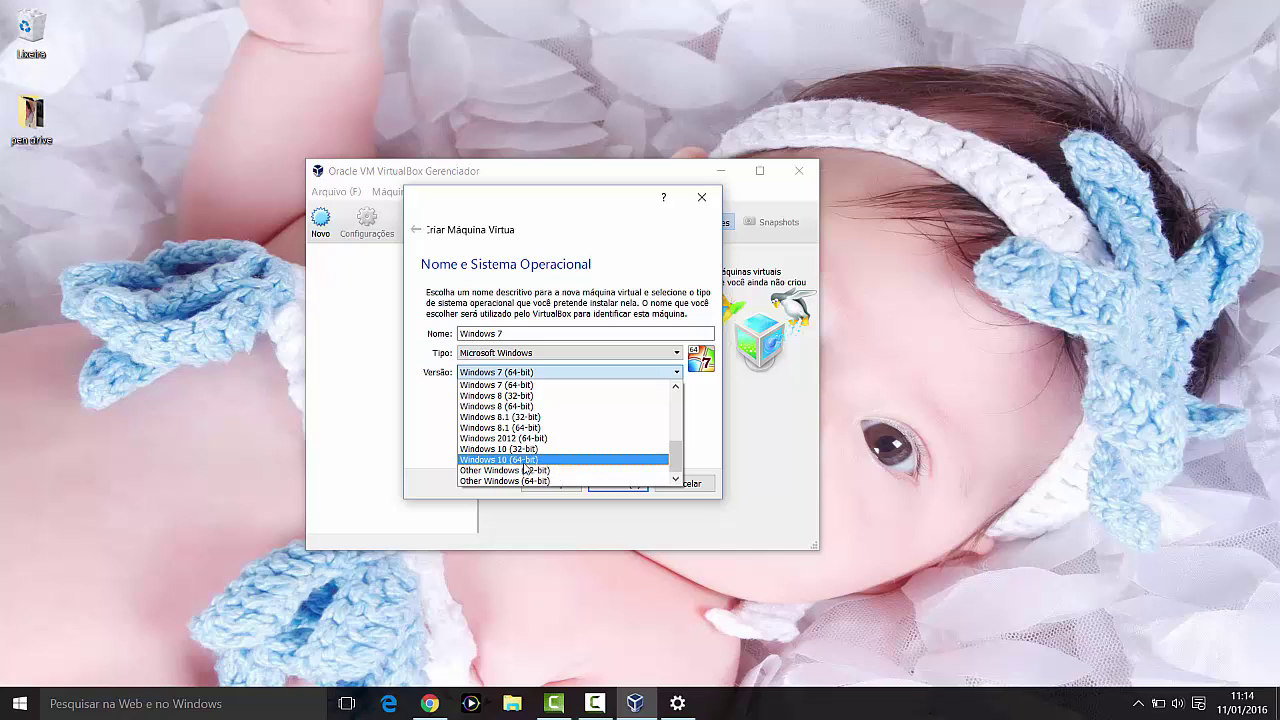
pyautogui.click(423, 425)
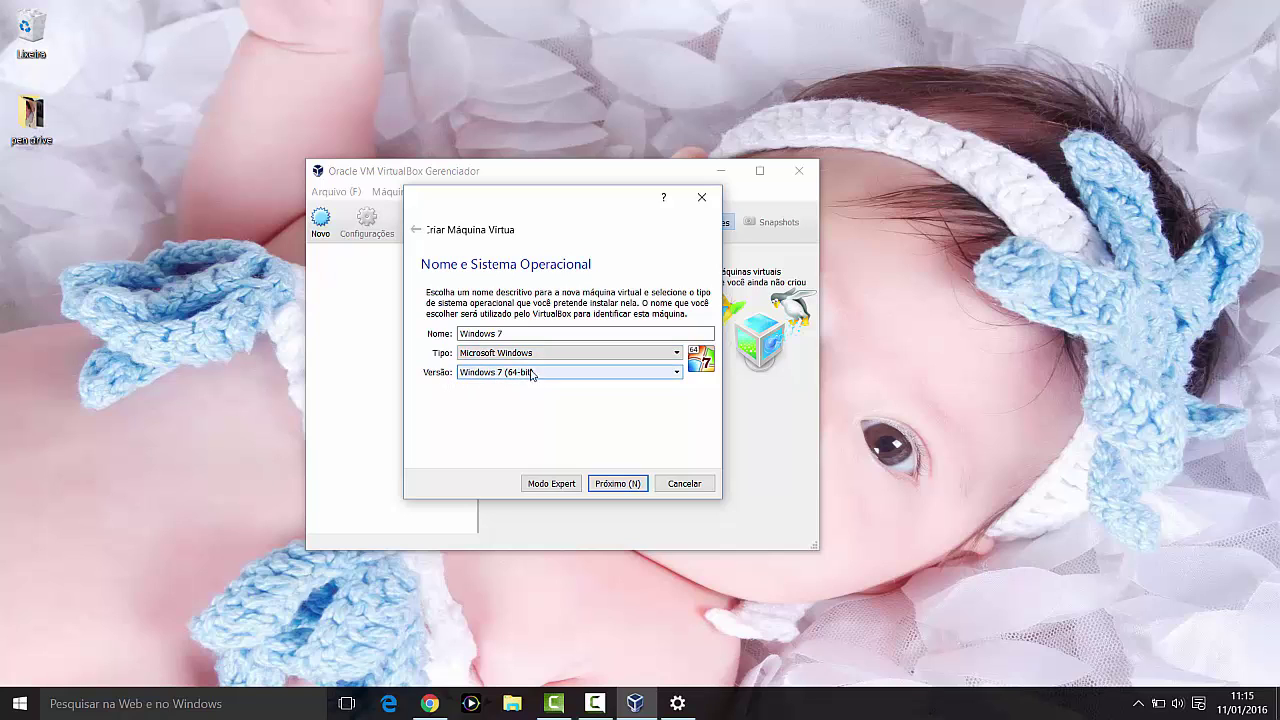
pyautogui.click(603, 485)
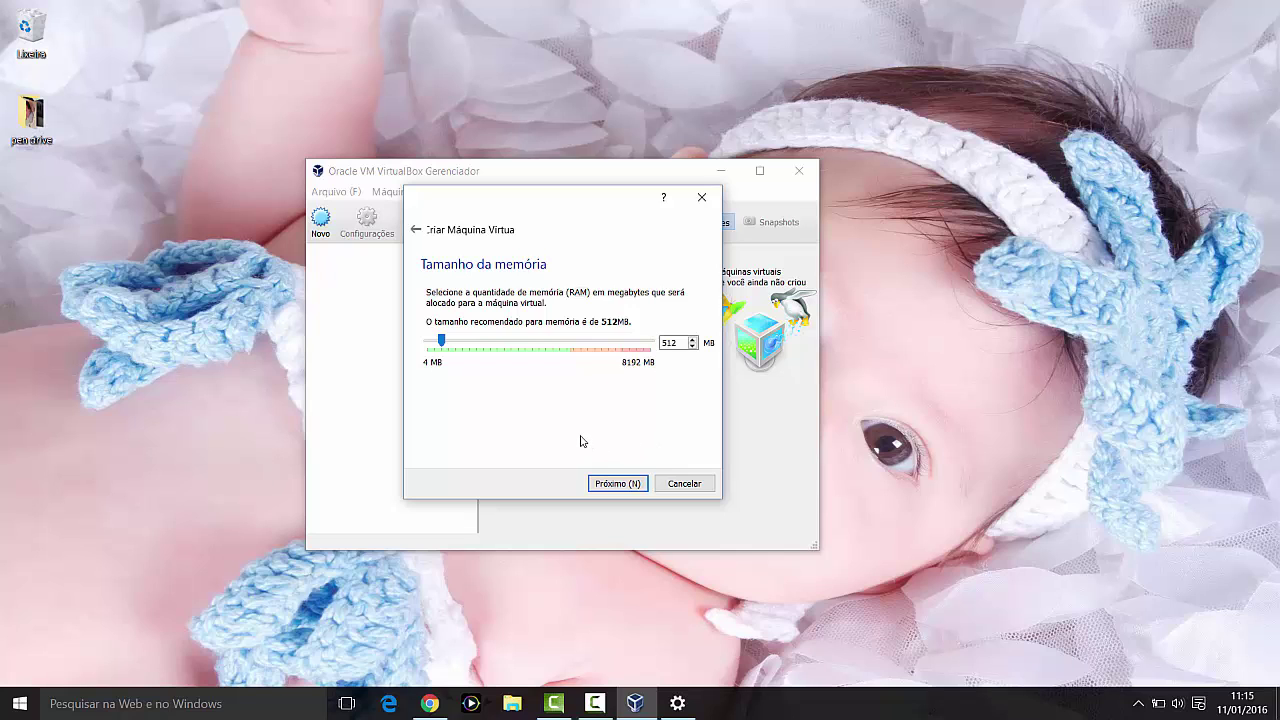
# Step: Give the Windows 7 VM 2048 MB of memory and continue to the hard-disk step
pyautogui.moveTo(443, 342); pyautogui.dragTo(652, 341)
pyautogui.moveTo(650, 342); pyautogui.dragTo(493, 342)
pyautogui.moveTo(488, 341); pyautogui.dragTo(482, 344)
pyautogui.moveTo(681, 342); pyautogui.dragTo(670, 342)
pyautogui.click(609, 484)
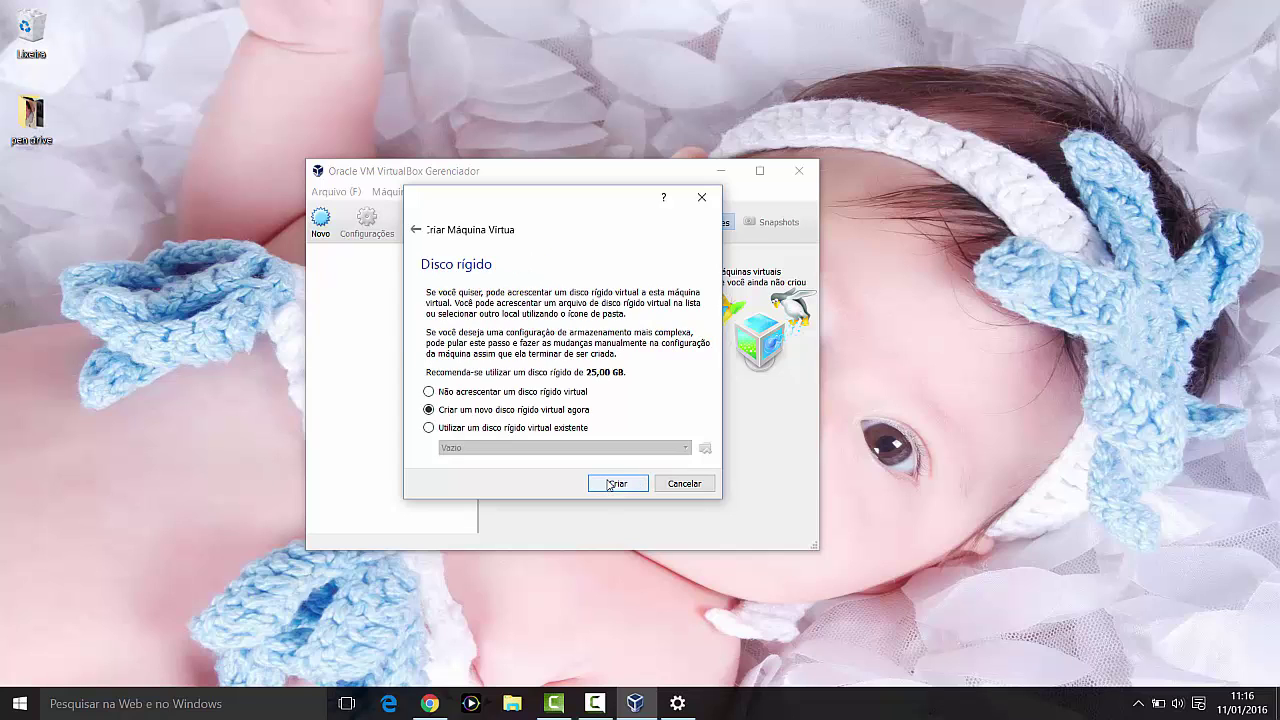
# Step: Choose 'Criar um novo disco rígido virtual agora' and click Criar to begin disk creation
pyautogui.click(609, 484)
pyautogui.moveTo(473, 201); pyautogui.dragTo(539, 221)
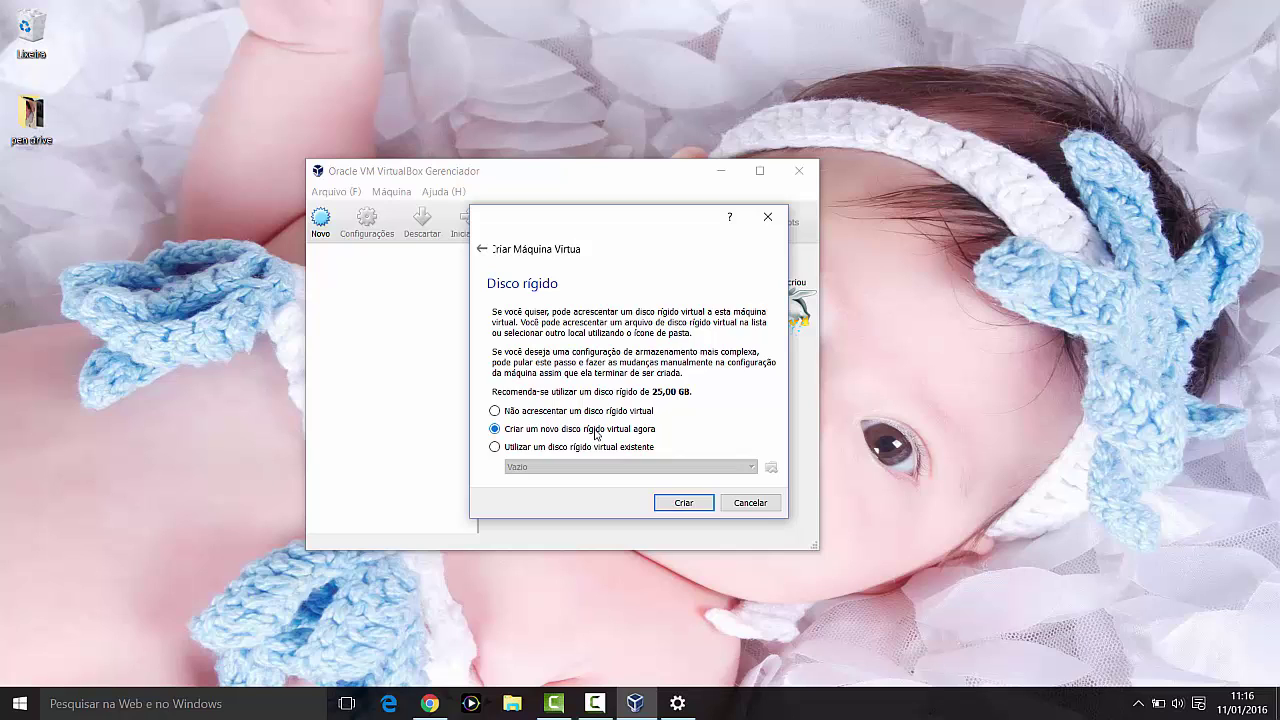
pyautogui.click(684, 502)
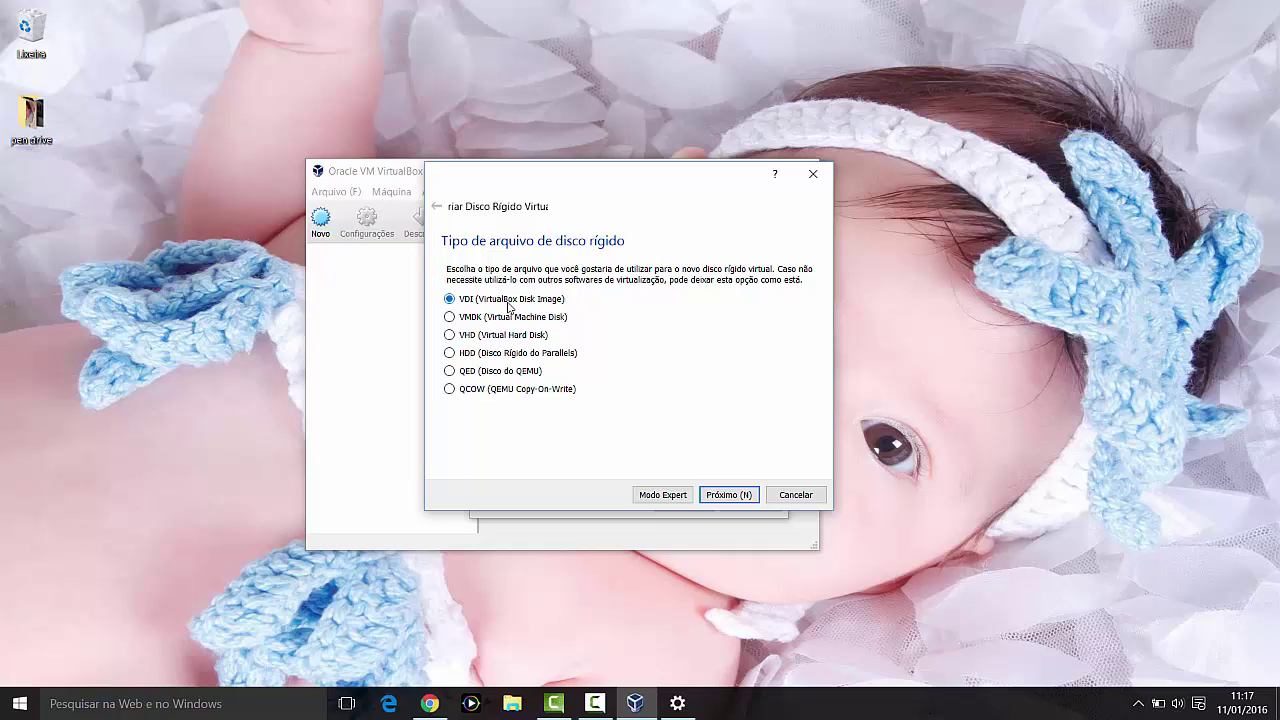
# Step: Keep the VDI format and choose dynamically allocated storage instead of fixed size
pyautogui.click(742, 496)
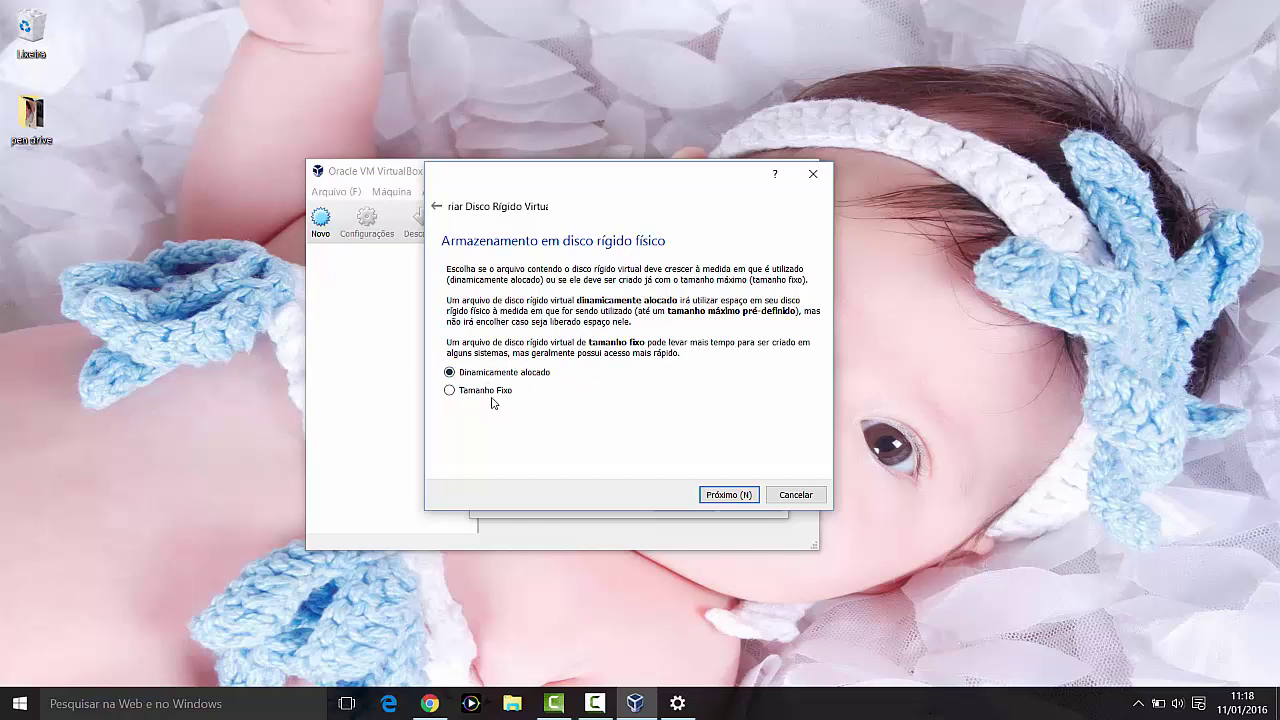
pyautogui.click(490, 392)
pyautogui.click(482, 373)
# Step: Set the Windows 7 virtual disk size to 150 GB and create it
pyautogui.click(729, 494)
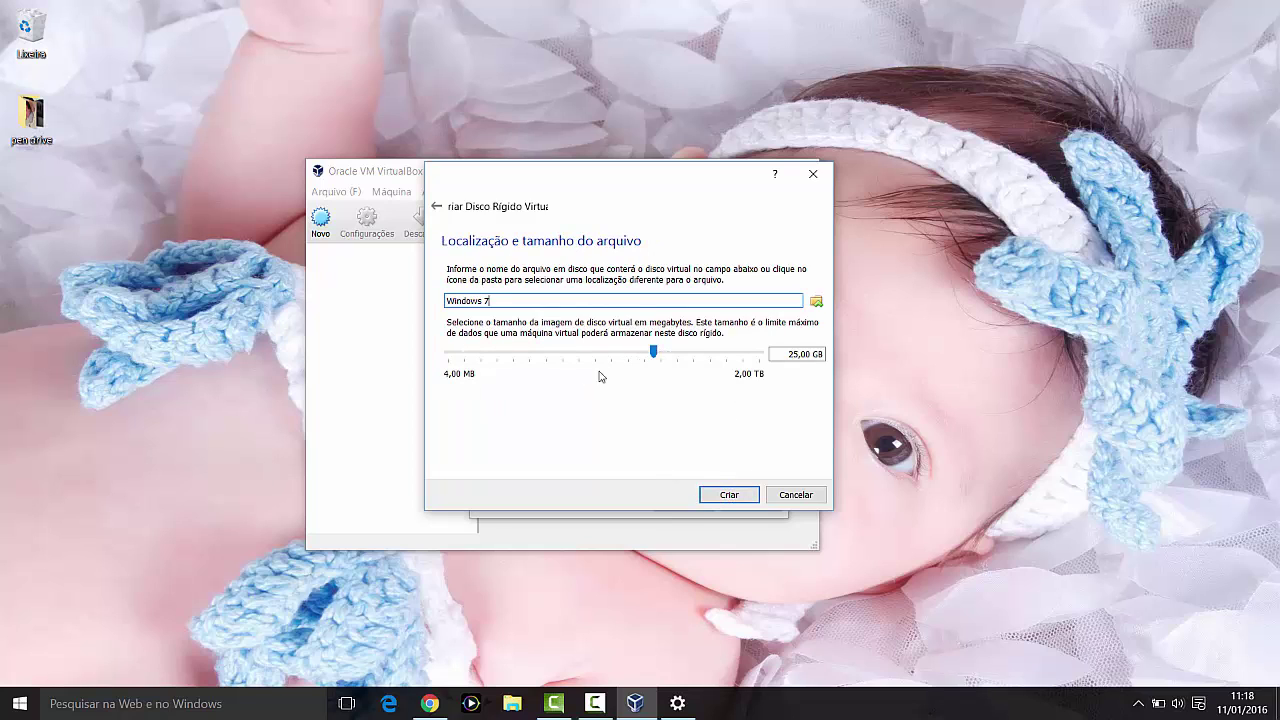
pyautogui.moveTo(787, 354); pyautogui.dragTo(813, 354)
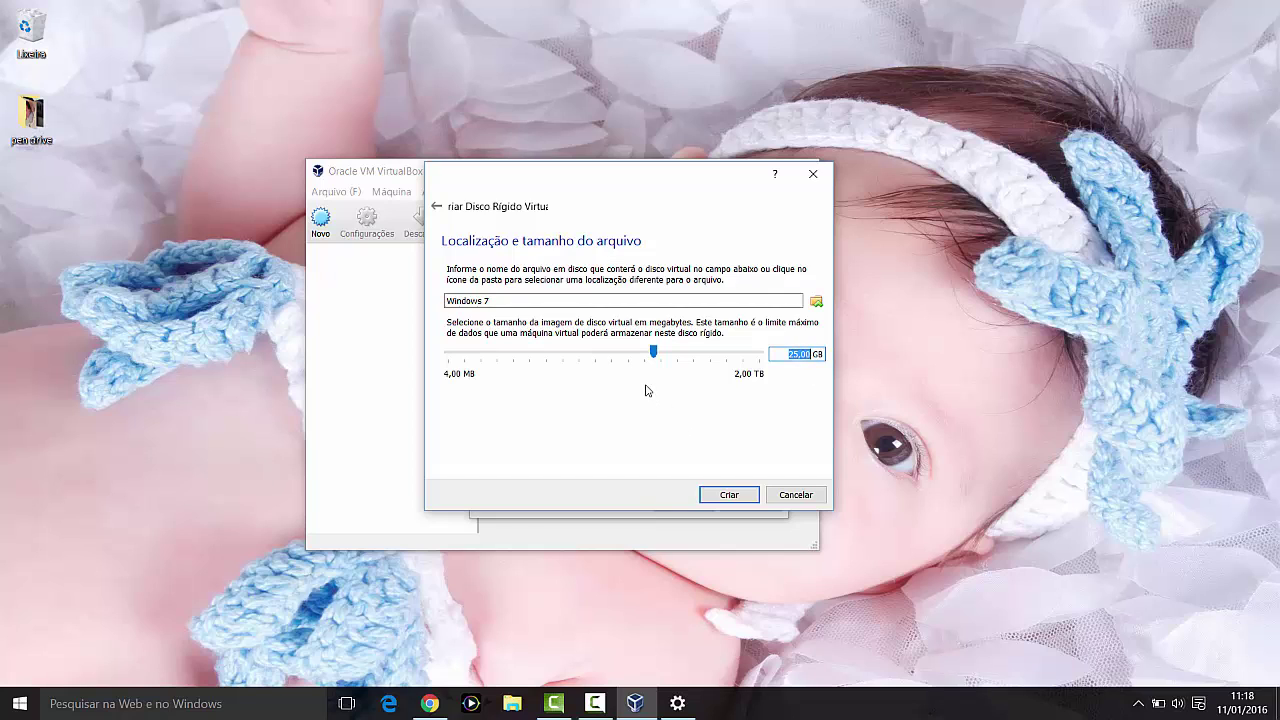
pyautogui.moveTo(653, 353); pyautogui.dragTo(695, 354)
pyautogui.moveTo(786, 354); pyautogui.dragTo(807, 354)
pyautogui.write('150')
pyautogui.click(807, 355)
pyautogui.click(727, 499)
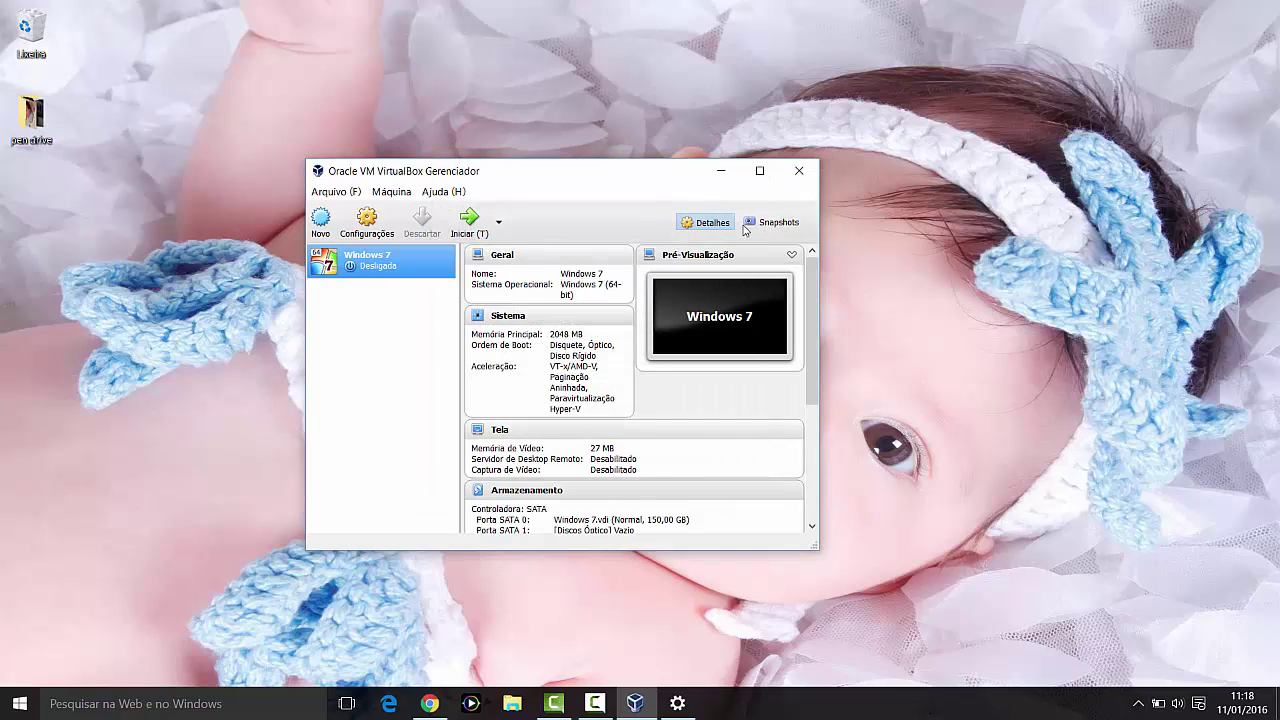
# Step: Maximize the VirtualBox Manager and open the Windows 7 VM's Configurações
pyautogui.click(759, 170)
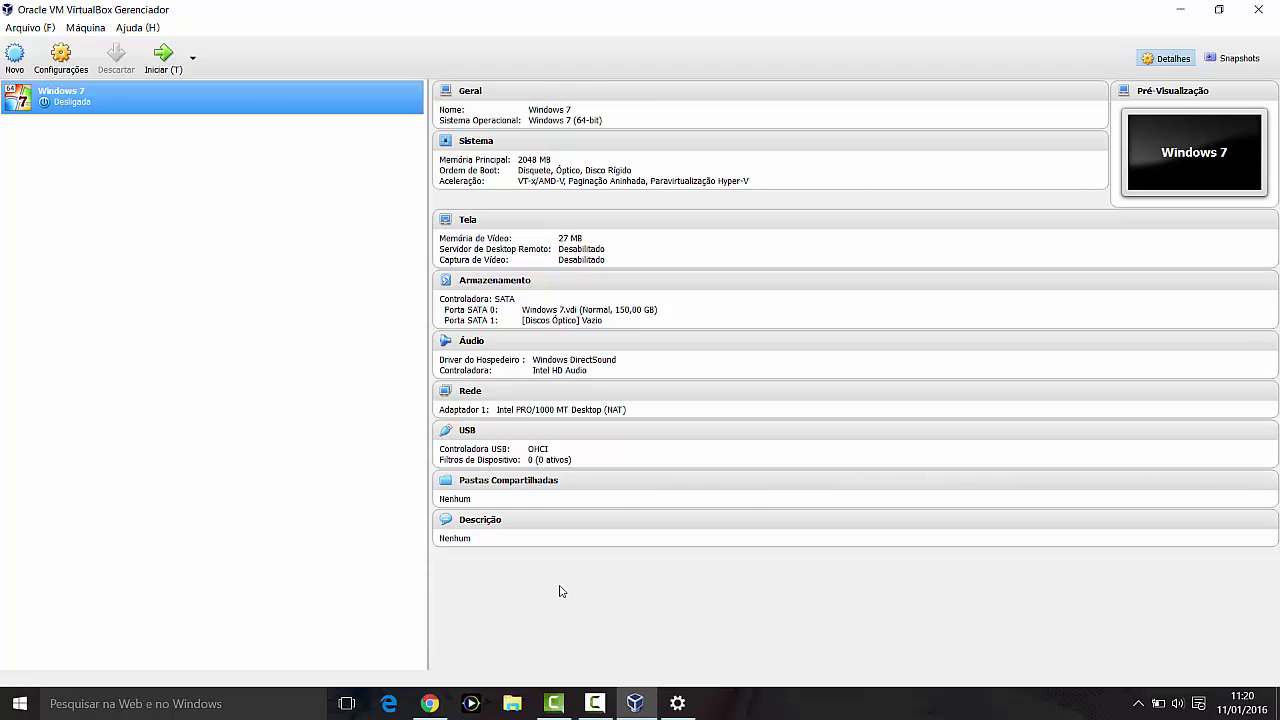
pyautogui.click(594, 707)
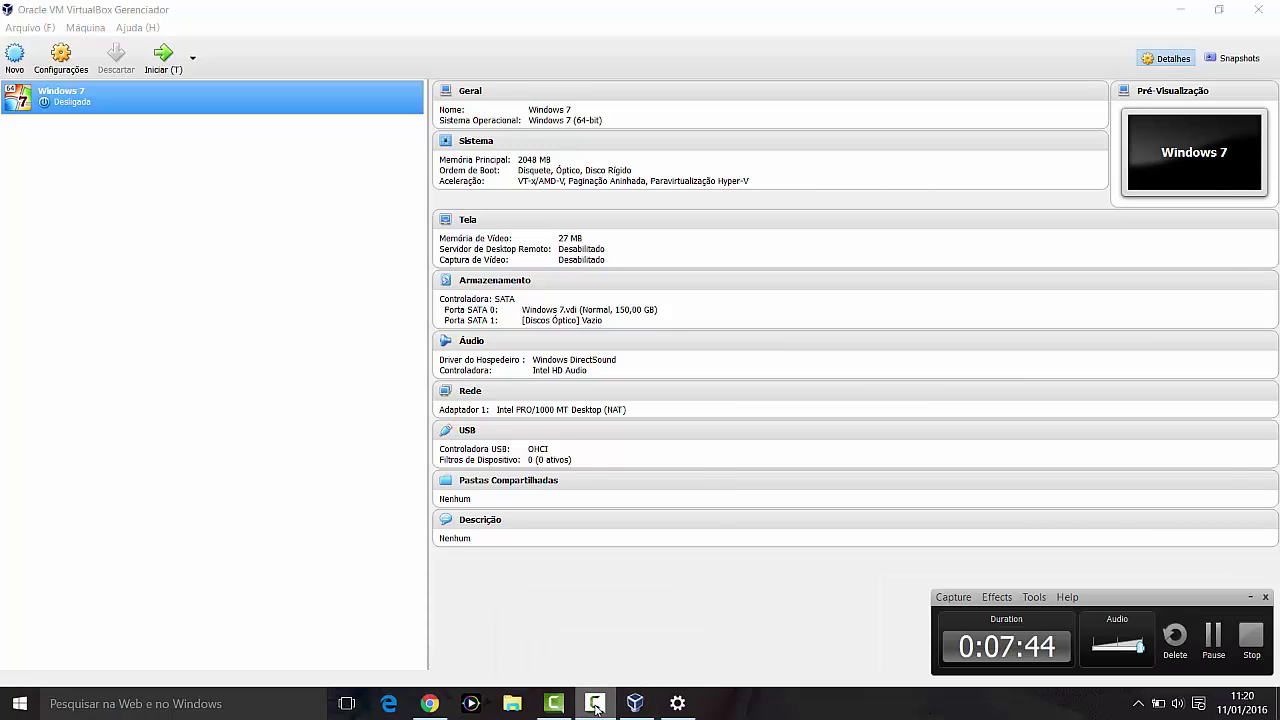
pyautogui.click(594, 707)
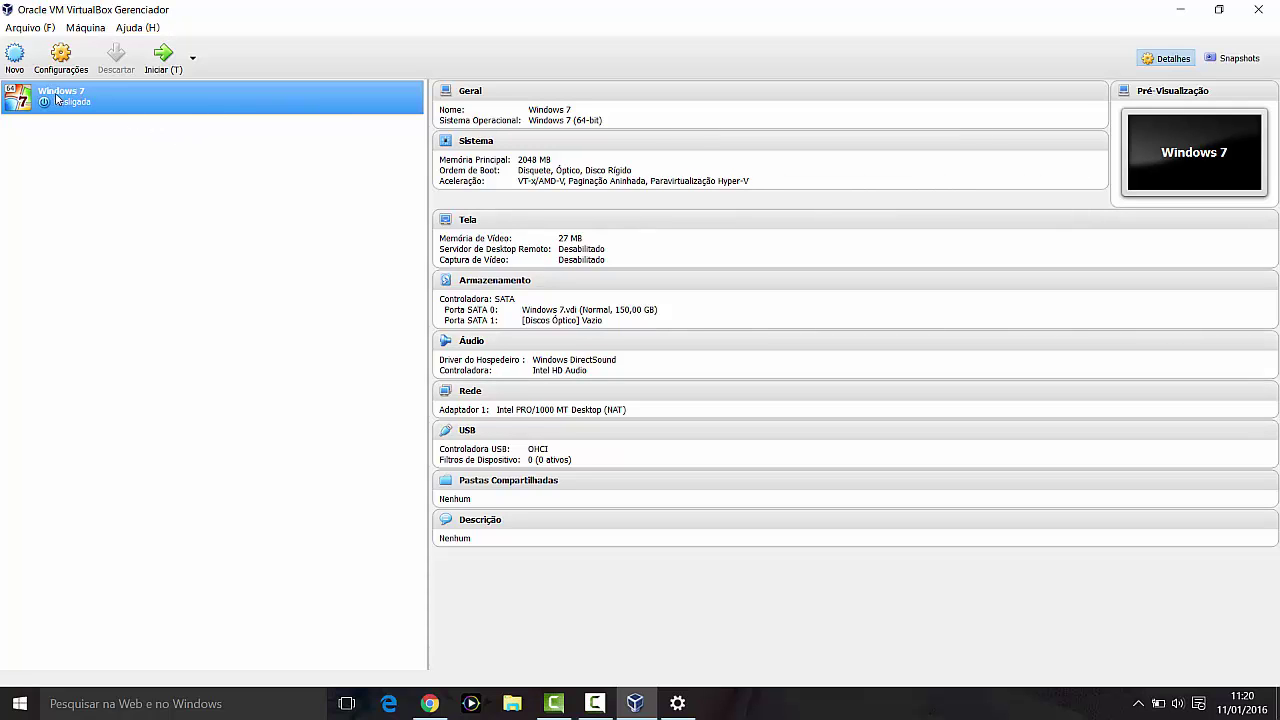
pyautogui.click(86, 28)
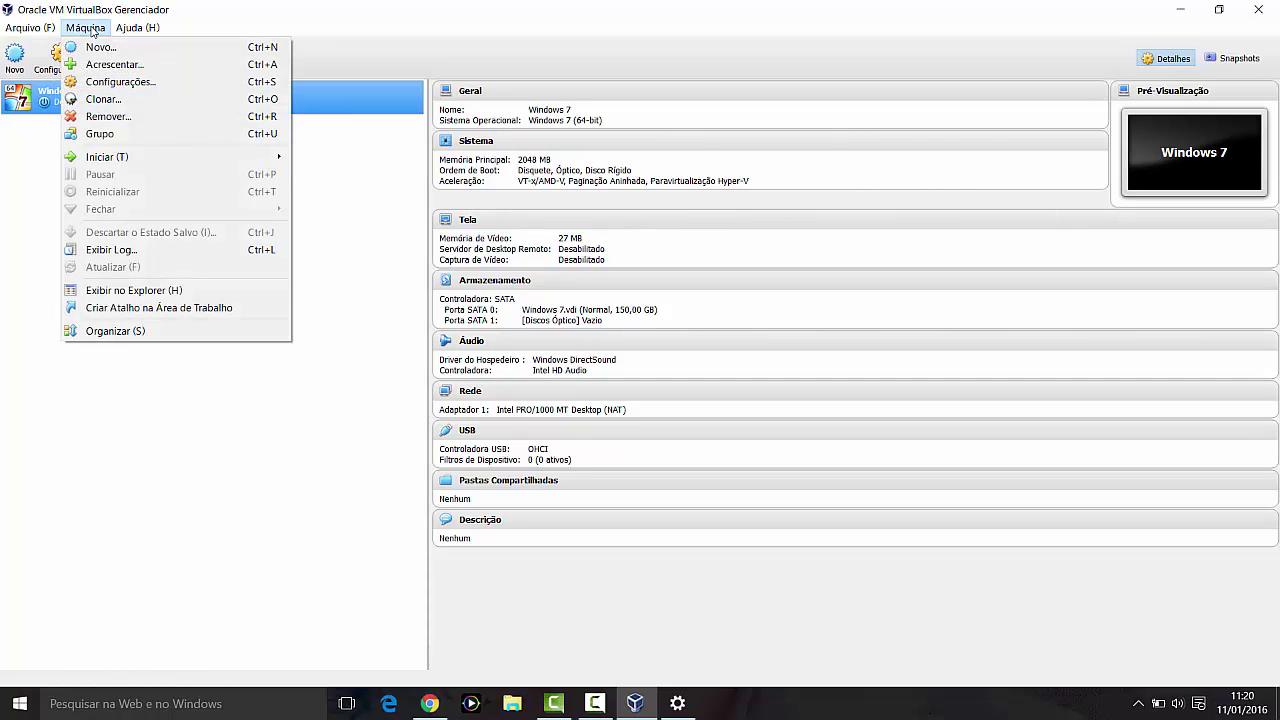
pyautogui.click(97, 5)
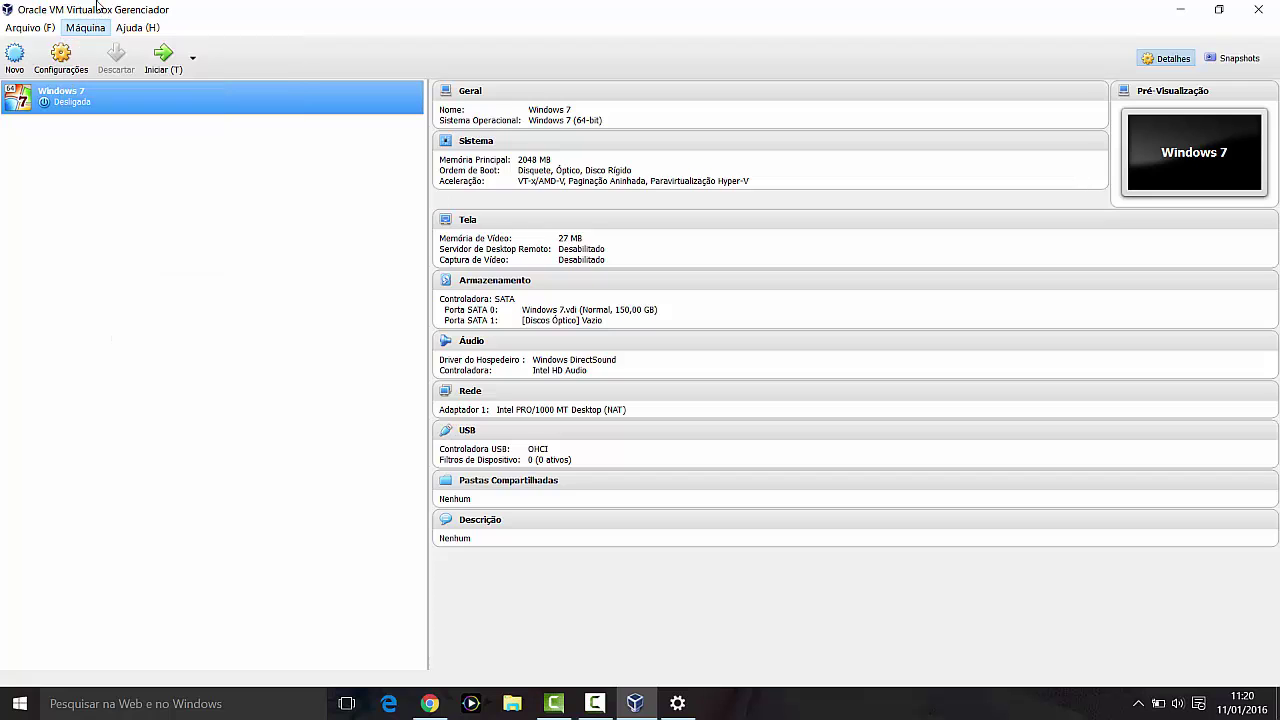
pyautogui.click(62, 60)
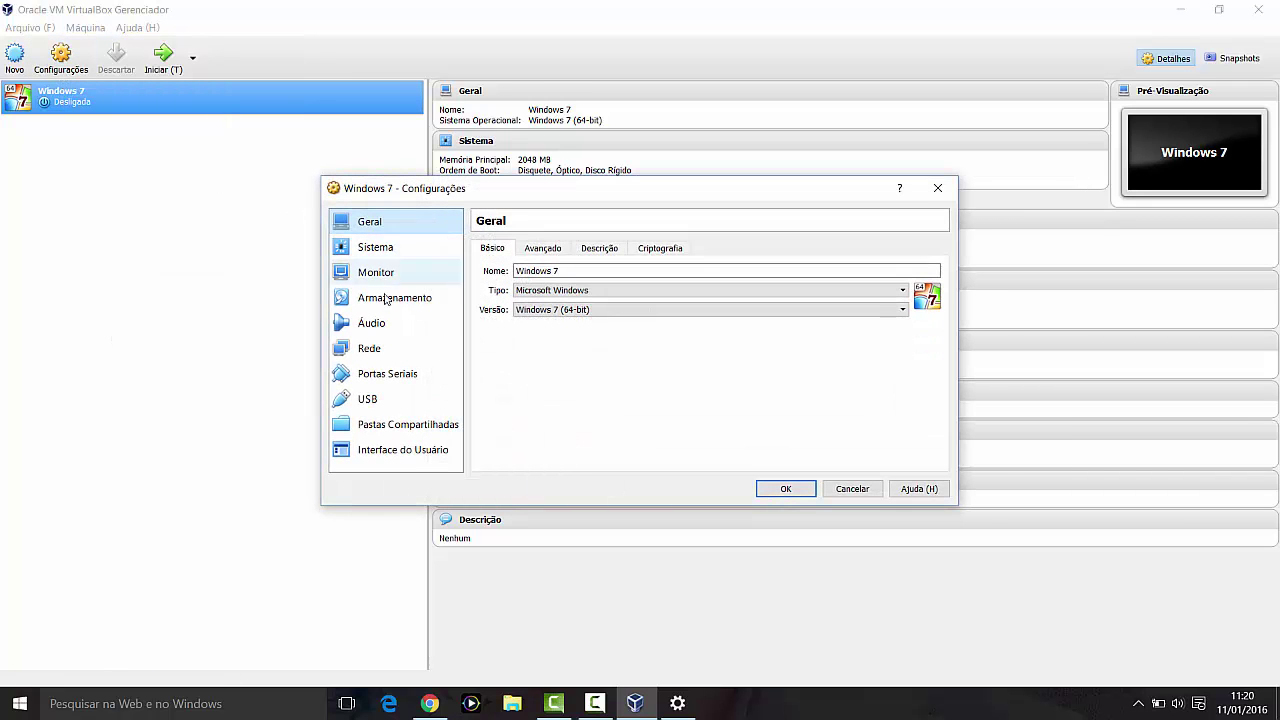
# Step: On the Rede page, review adapters 2–4 and keep Adapter 1 attached to NAT
pyautogui.click(371, 349)
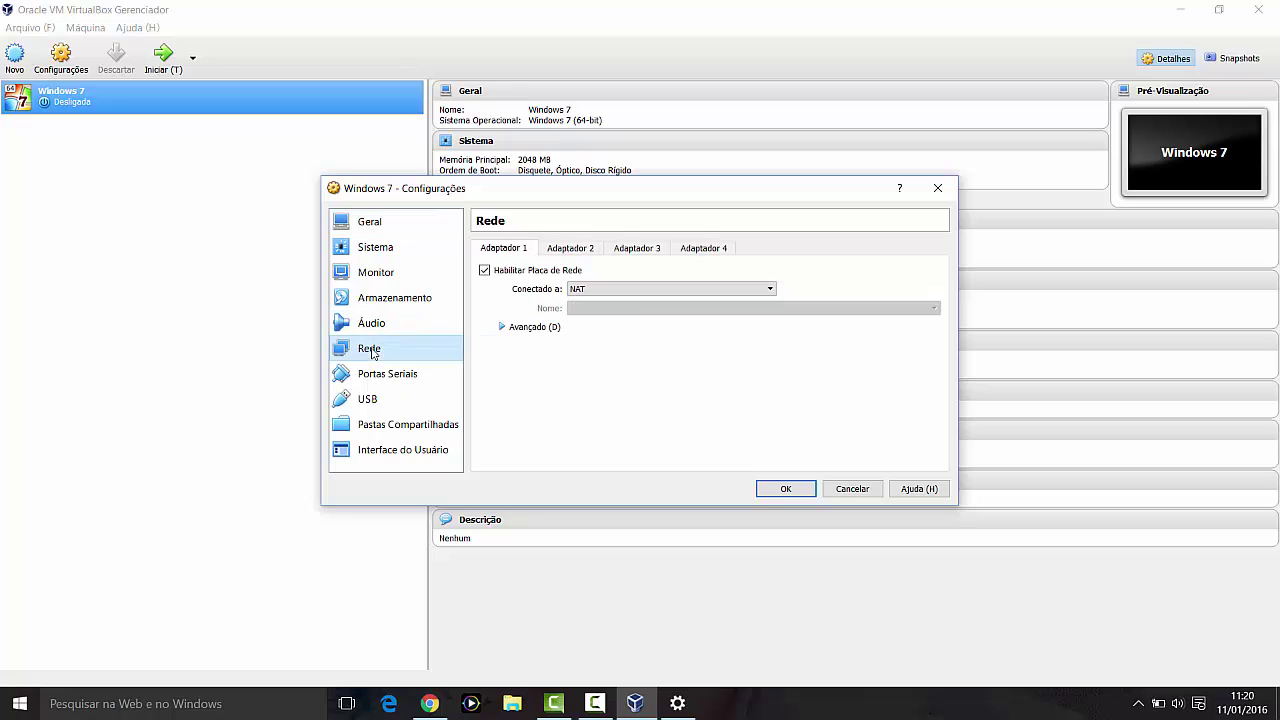
pyautogui.click(560, 250)
pyautogui.click(640, 251)
pyautogui.click(703, 252)
pyautogui.click(512, 250)
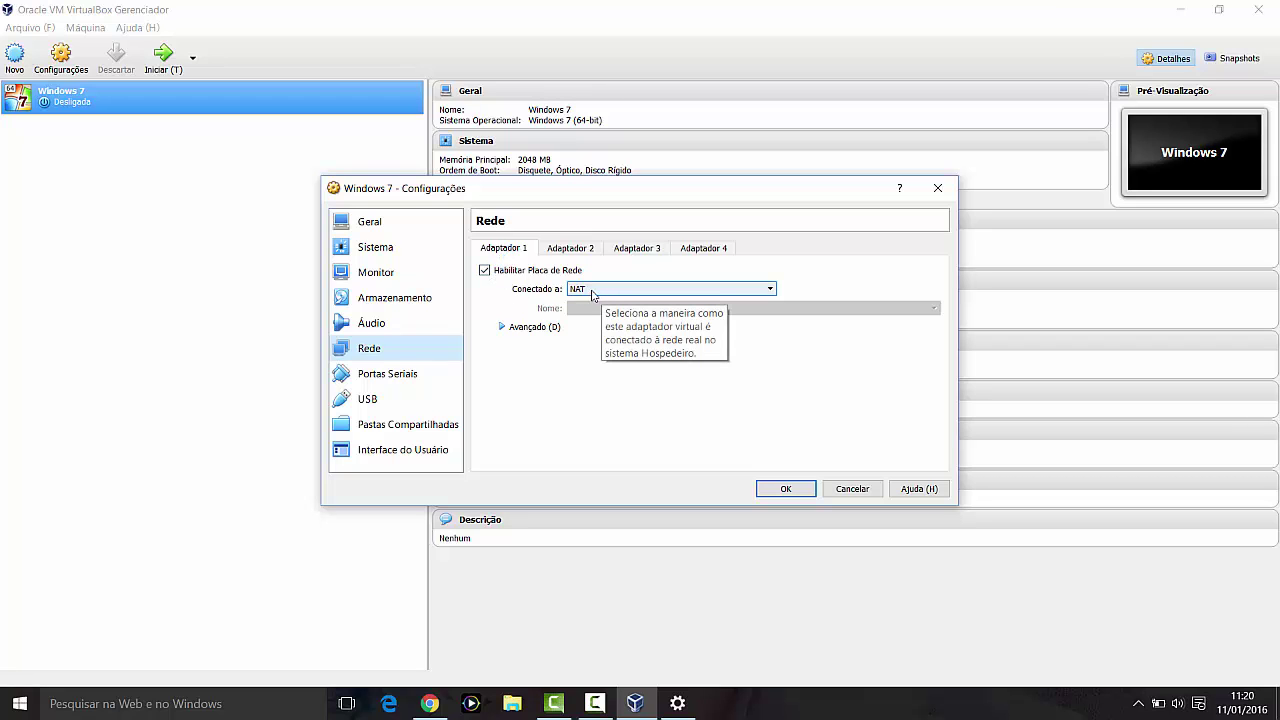
pyautogui.click(593, 290)
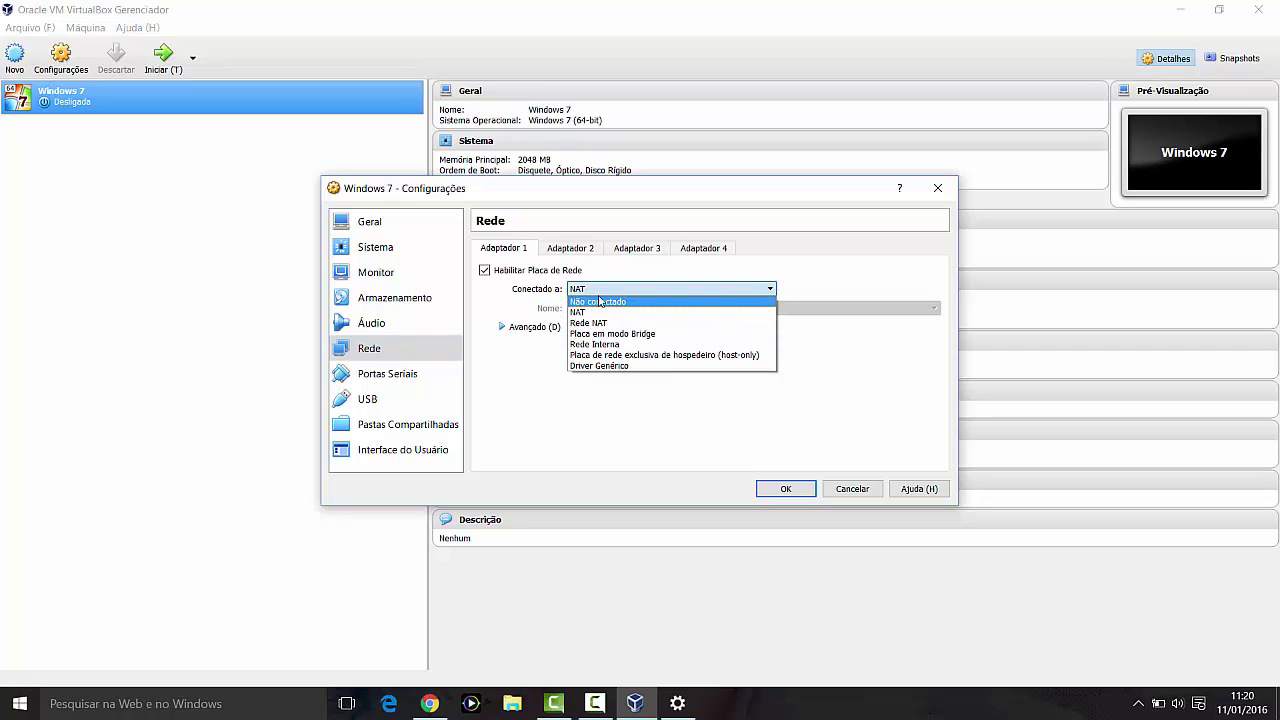
pyautogui.click(581, 313)
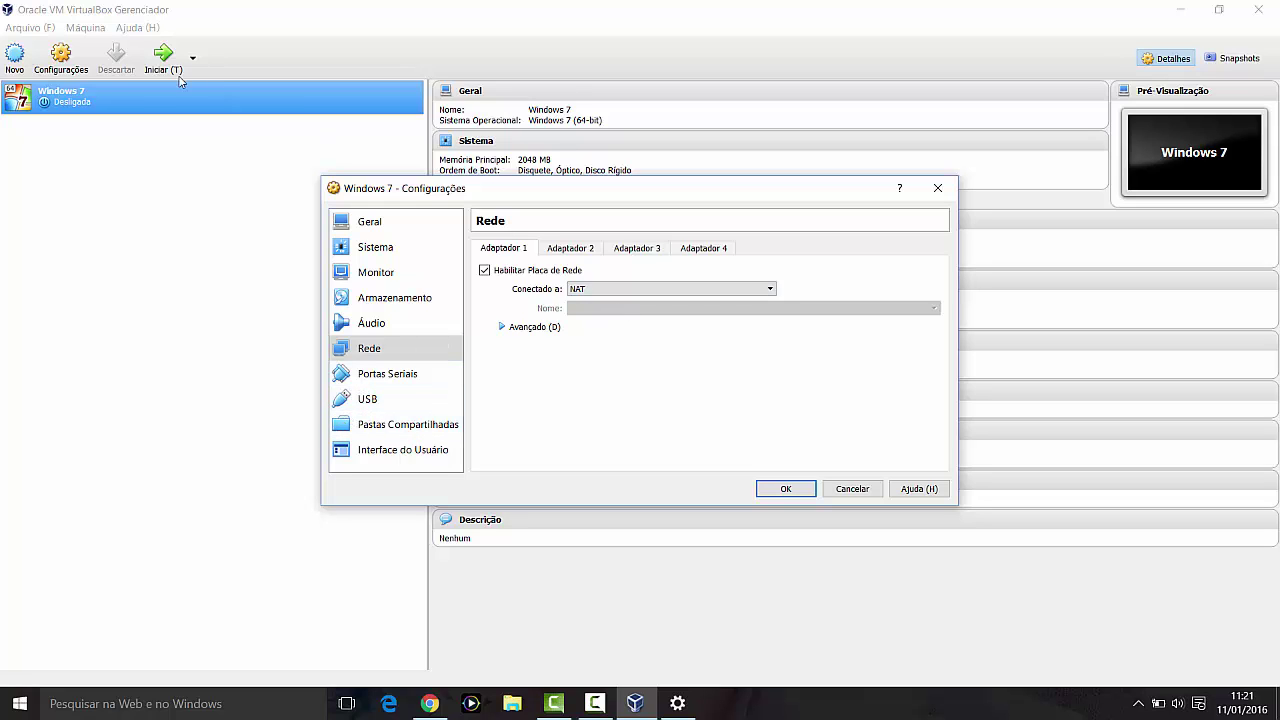
pyautogui.click(620, 289)
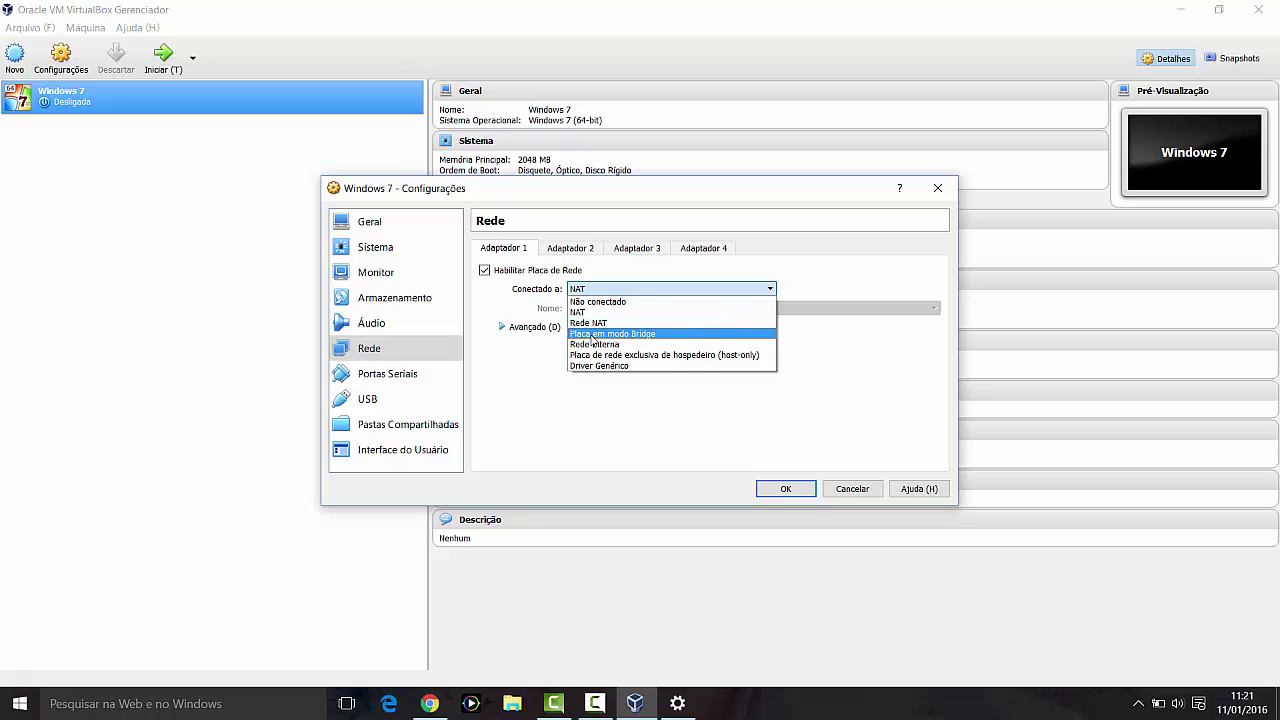
pyautogui.click(633, 334)
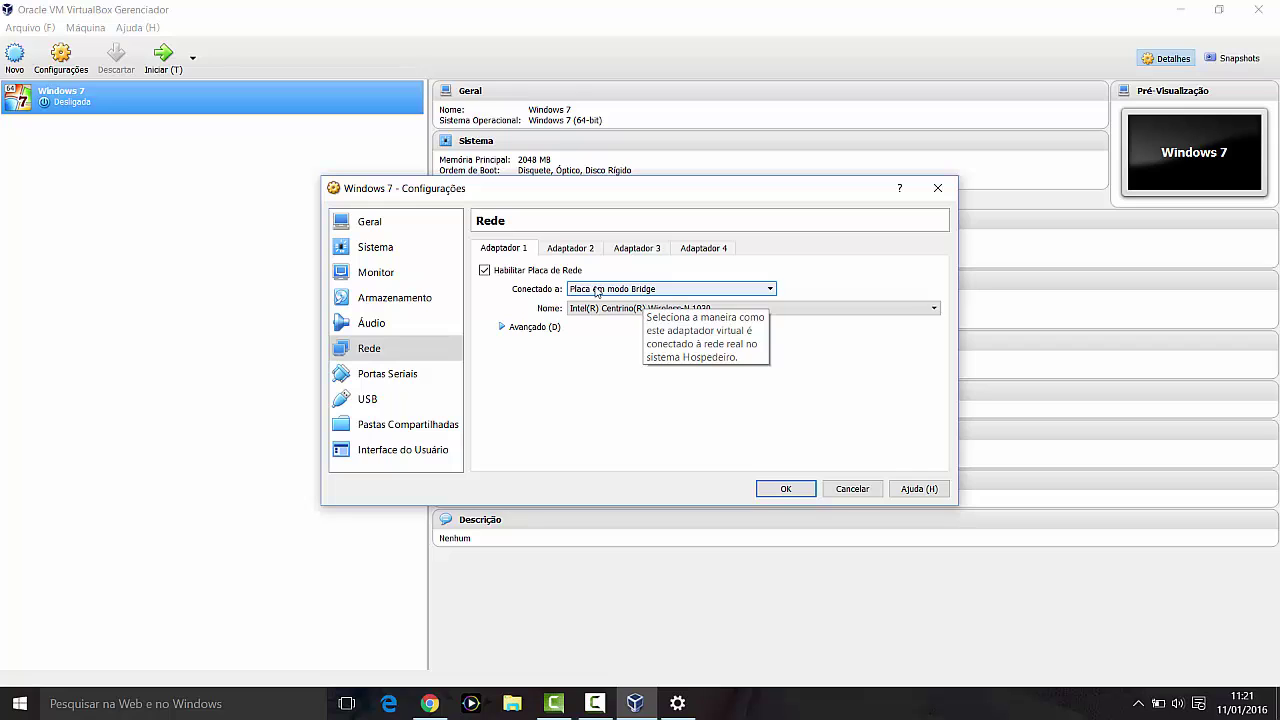
pyautogui.click(661, 289)
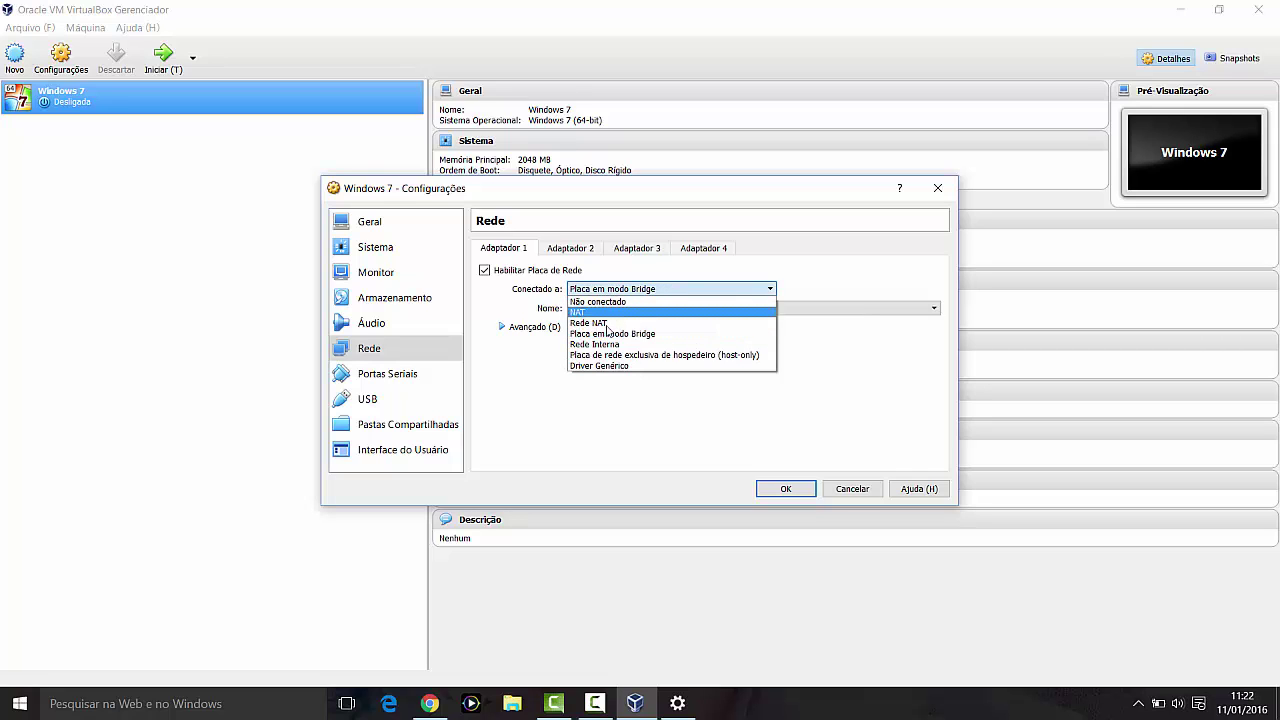
pyautogui.click(599, 345)
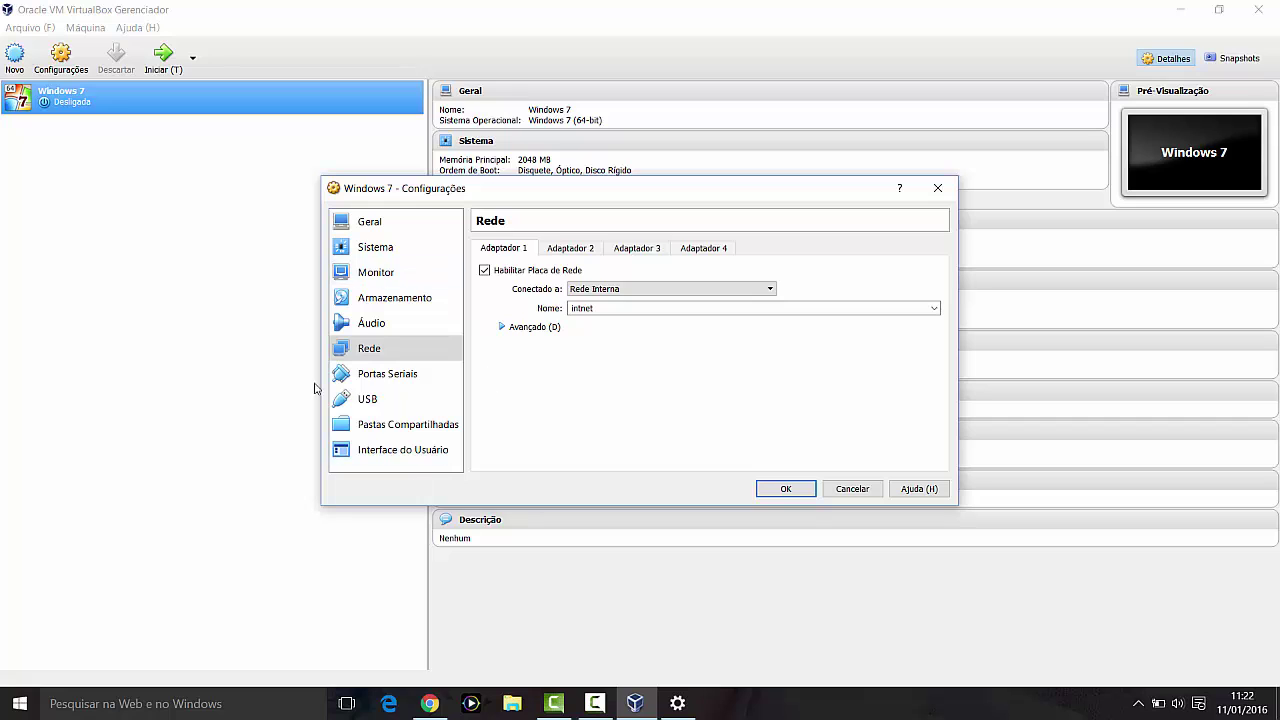
pyautogui.click(612, 289)
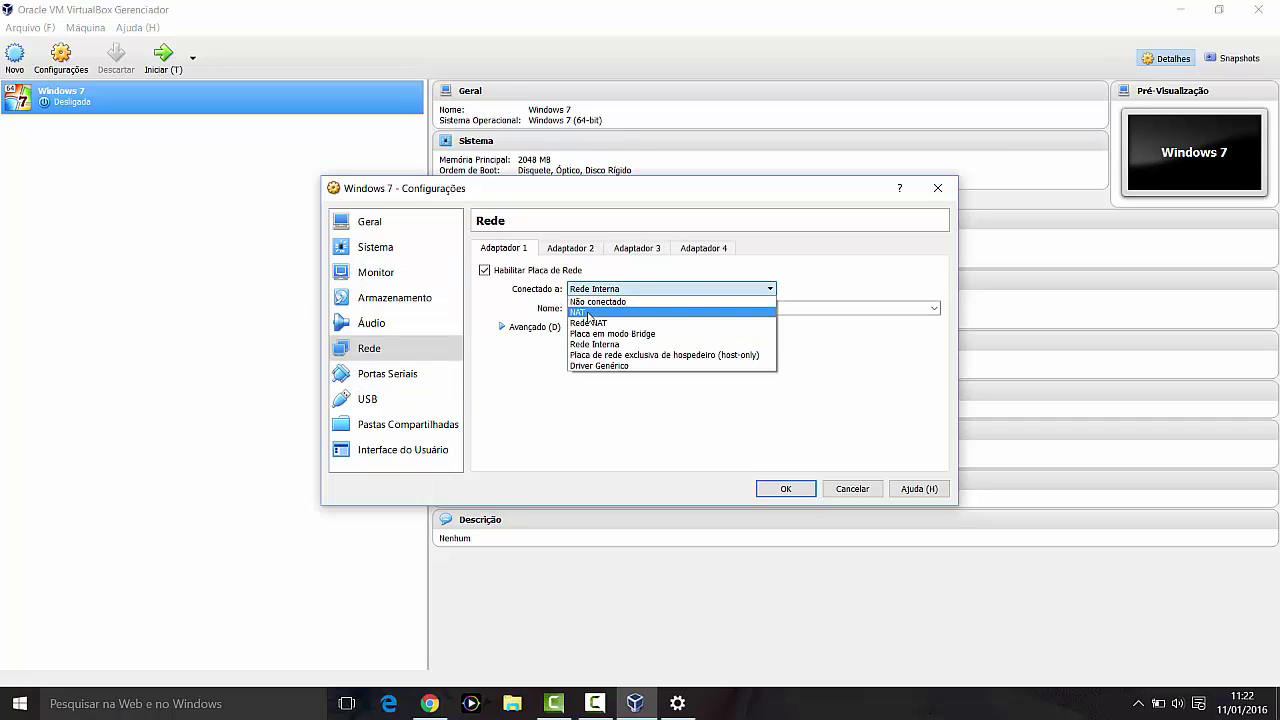
pyautogui.click(588, 313)
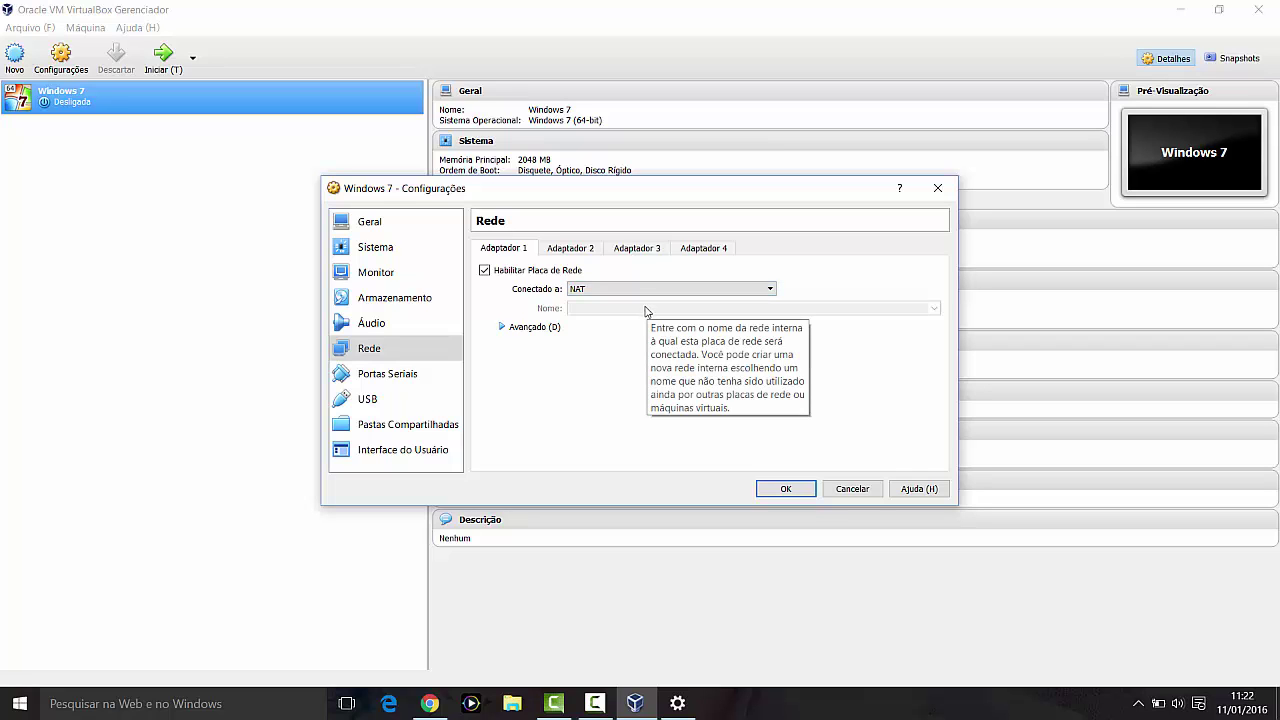
# Step: Save the VM settings with OK and start the Windows 7 VM
pyautogui.click(801, 490)
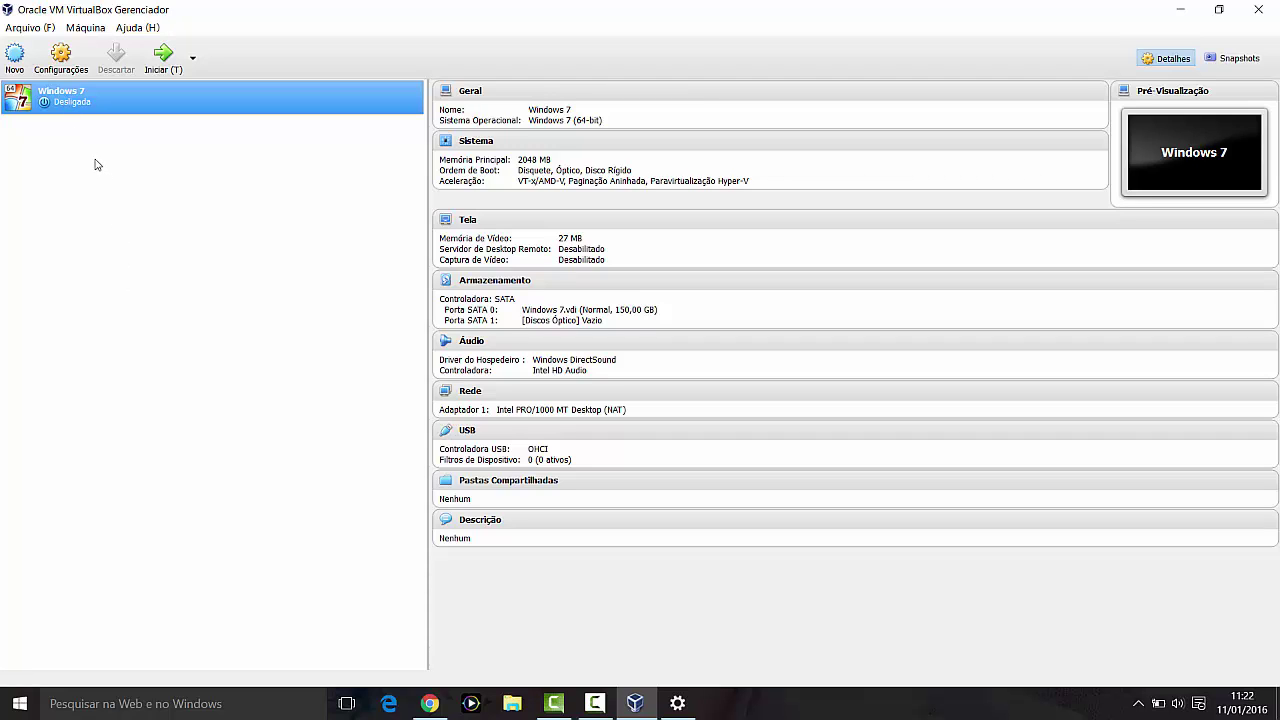
pyautogui.click(164, 60)
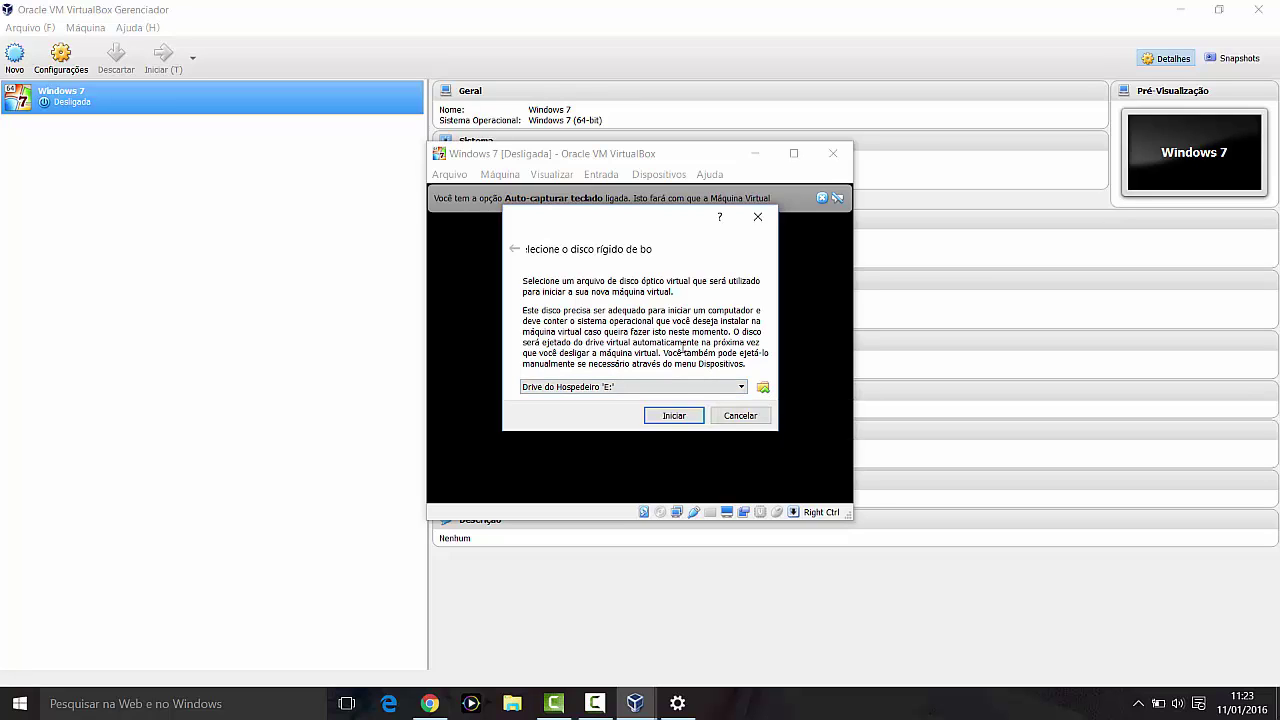
# Step: Check the startup disk list, then browse for an optical disk image from the .VirtualBox folder
pyautogui.click(696, 387)
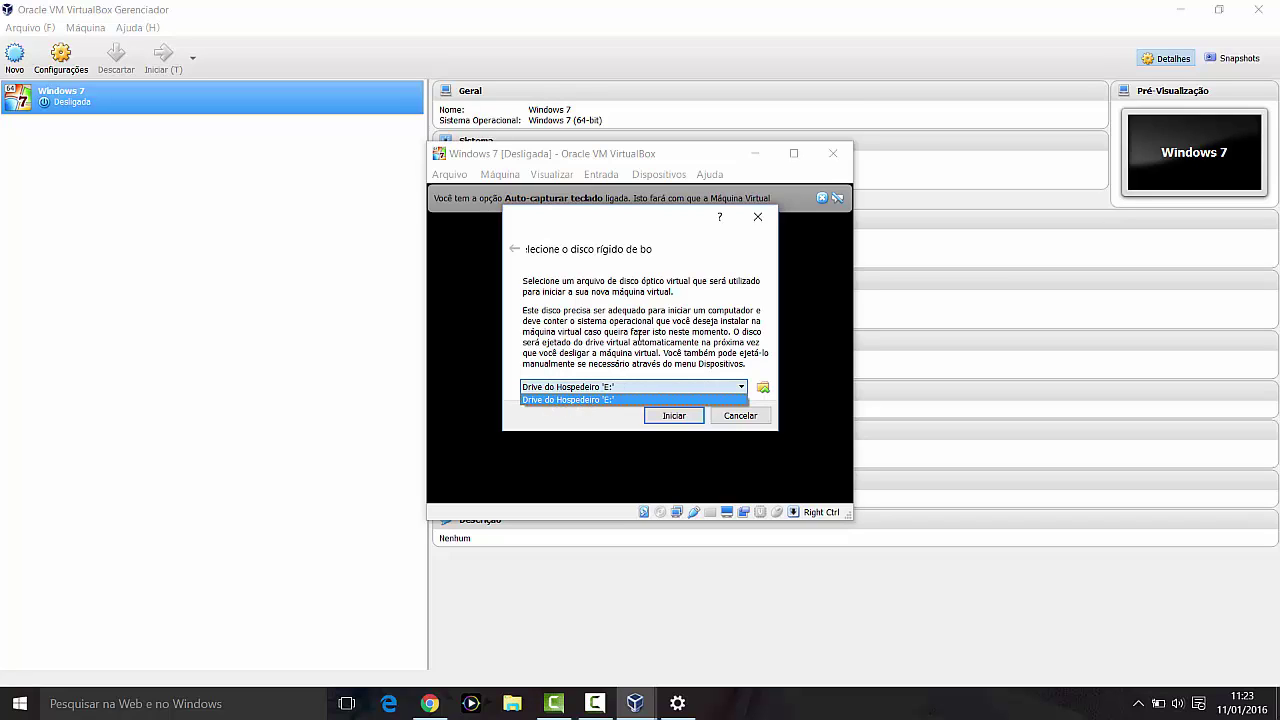
pyautogui.click(641, 333)
pyautogui.click(763, 387)
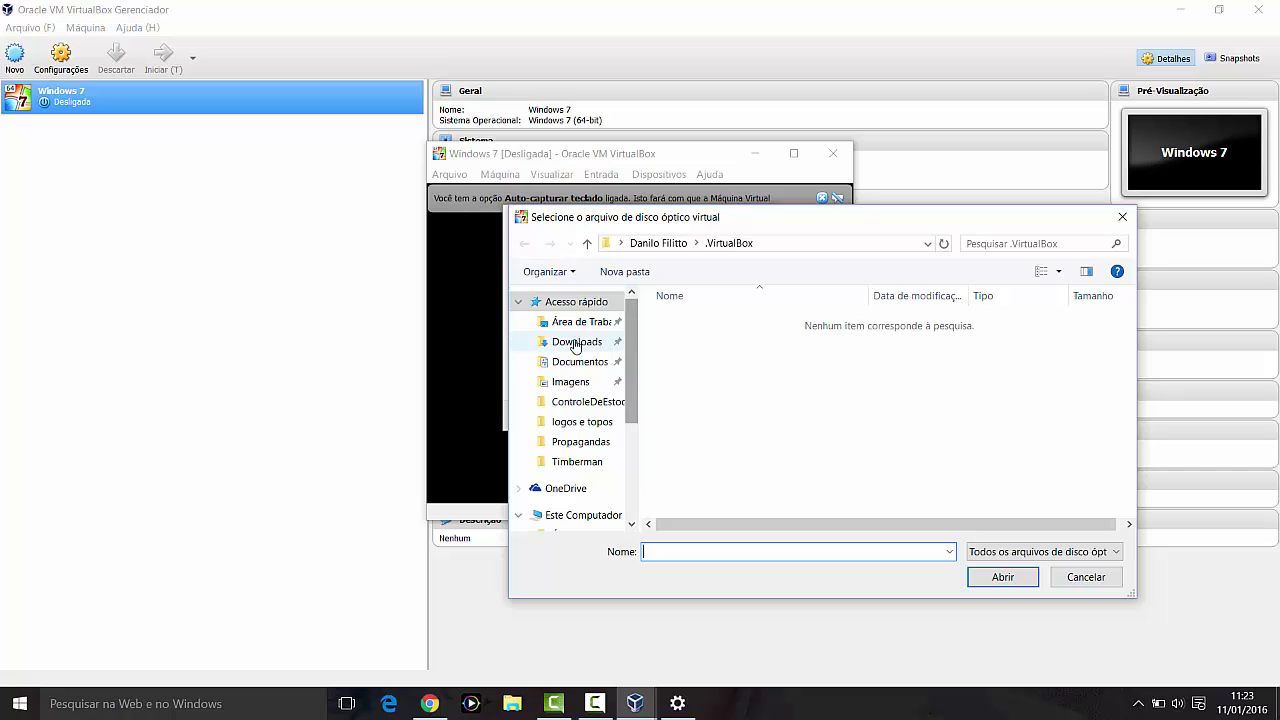
# Step: Choose pt_windows_7_professional_with_sp1_x64_dvd_u_676950 from the Windows 7 Professional folder in Downloads
pyautogui.click(574, 340)
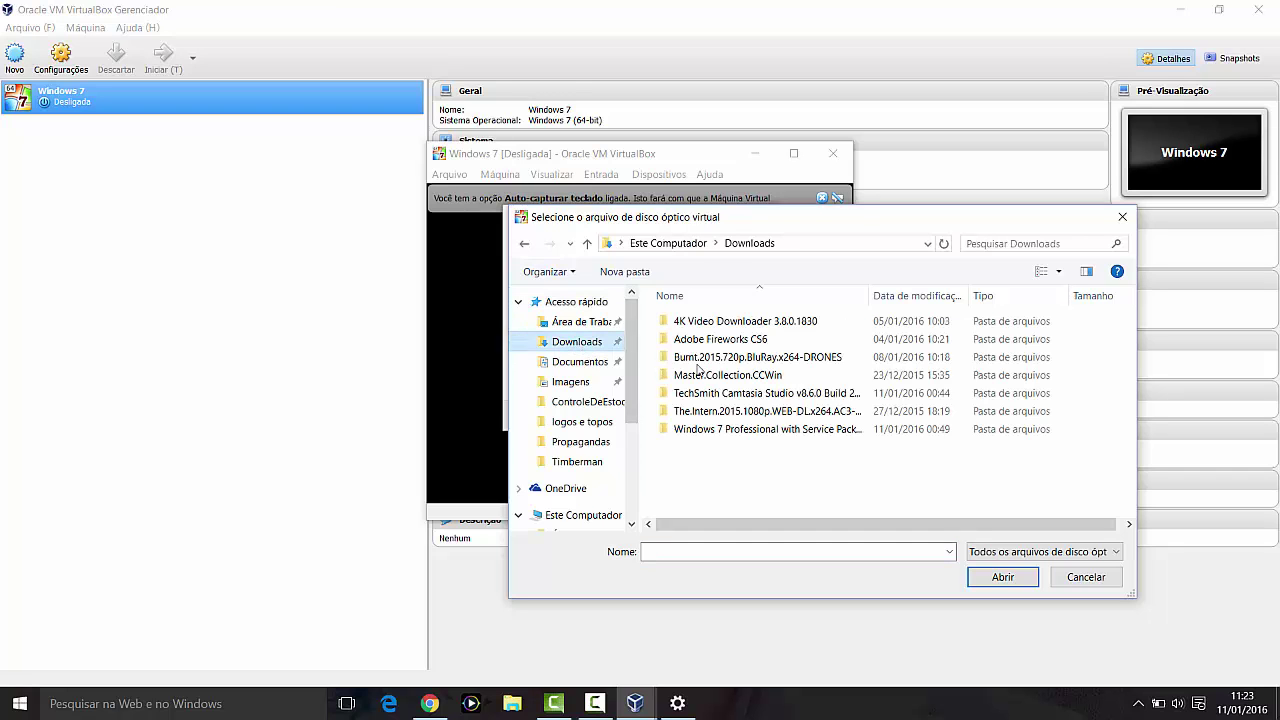
pyautogui.doubleClick(705, 430)
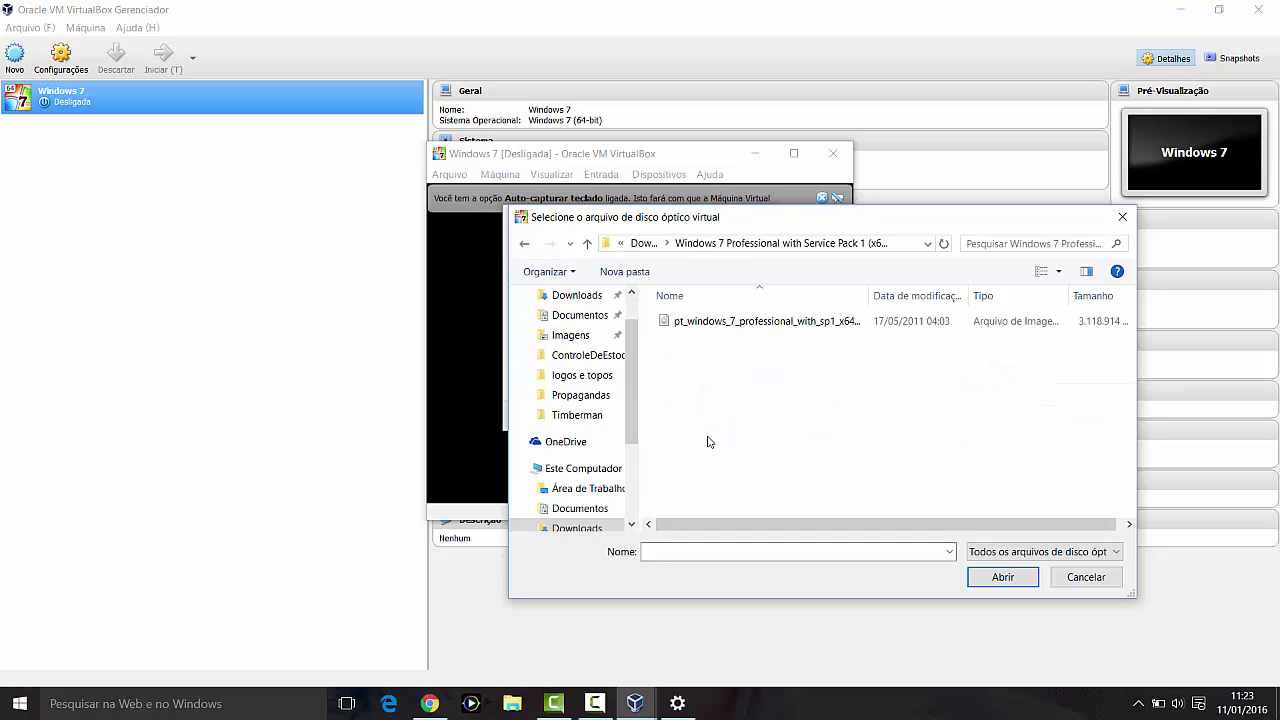
pyautogui.click(703, 326)
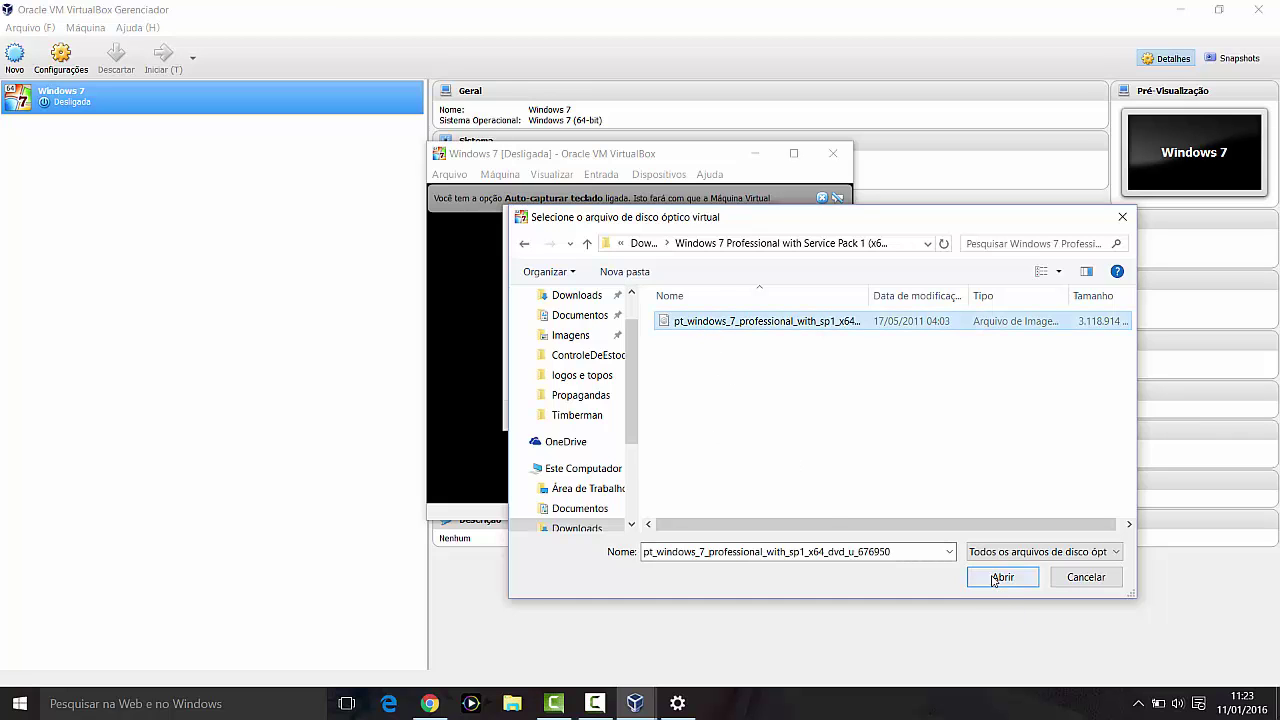
pyautogui.click(1000, 577)
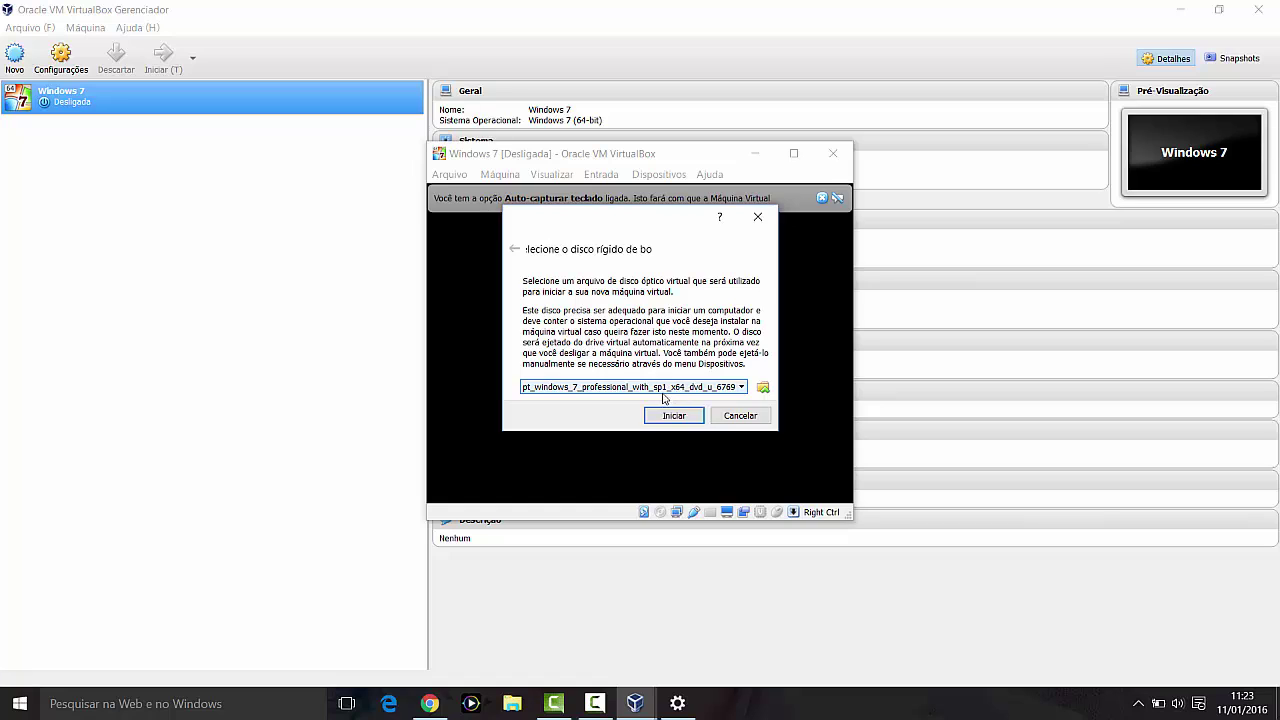
# Step: Start the Windows 7 VM with the Windows 7 Professional ISO kept as its startup disk
pyautogui.click(663, 410)
pyautogui.click(741, 390)
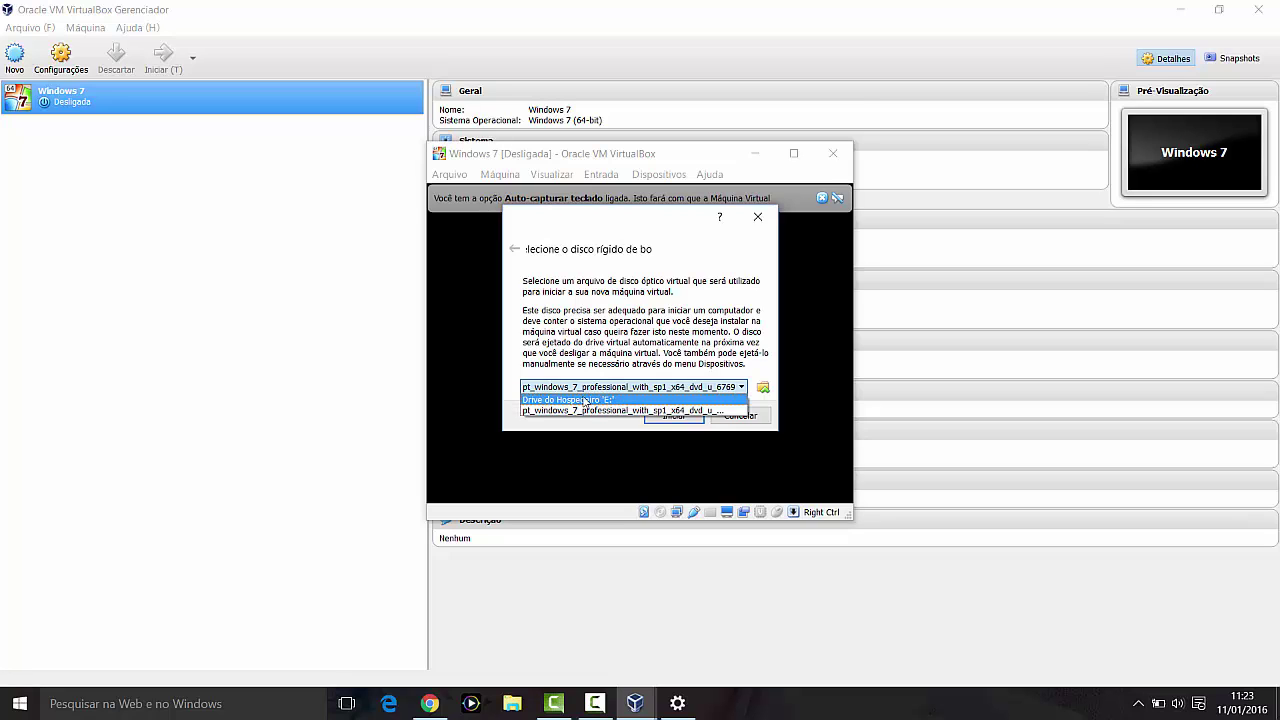
pyautogui.click(593, 410)
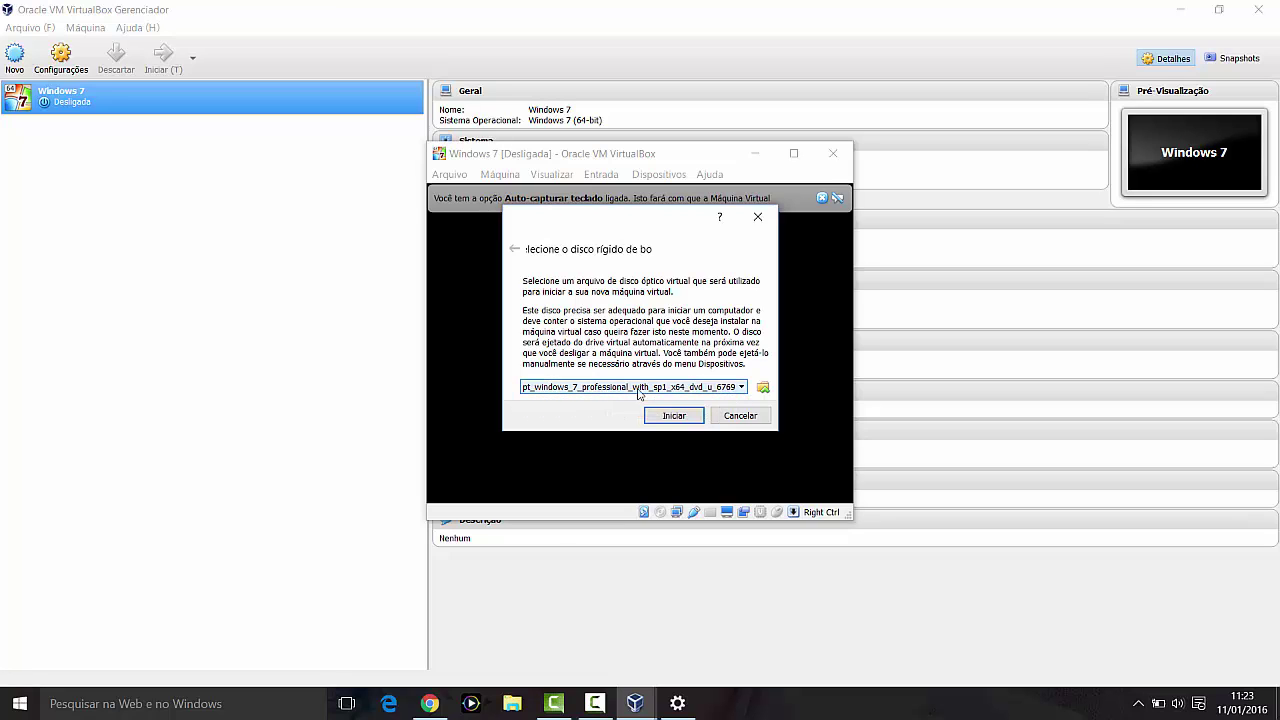
pyautogui.click(674, 416)
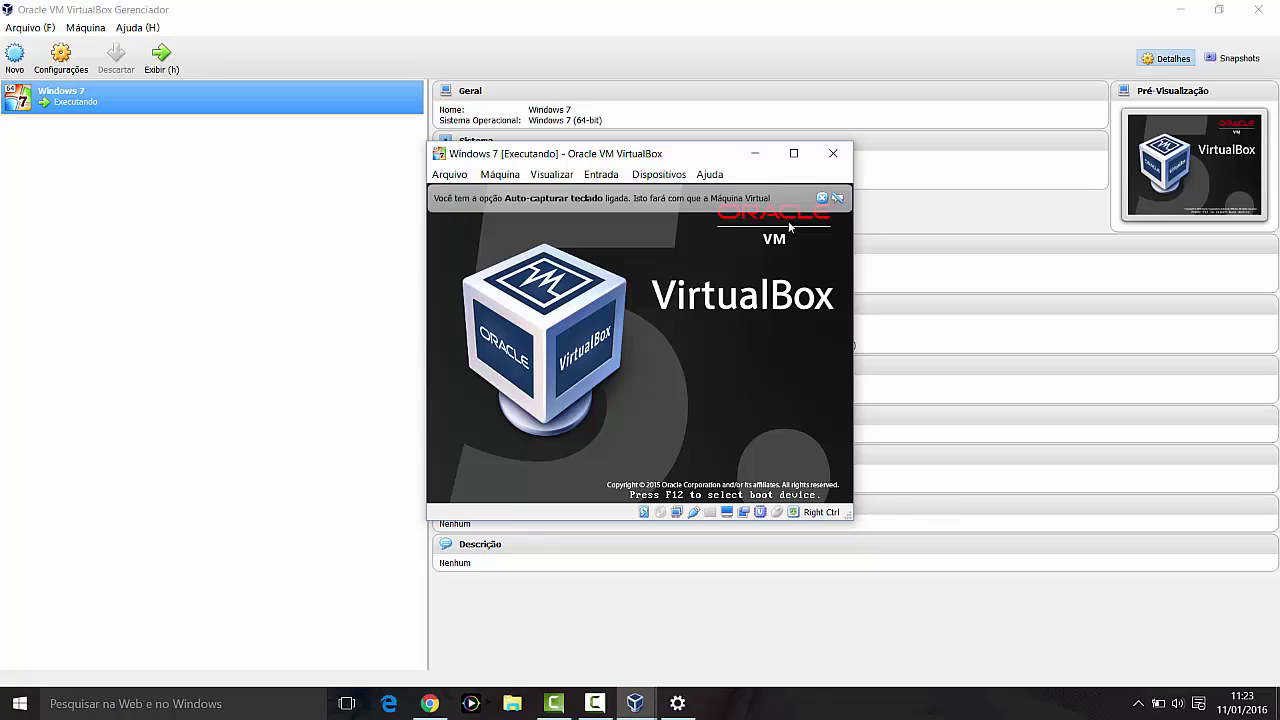
# Step: Maximize the VM window, choose the Estados Unidos (internacional) keyboard, and continue setup
pyautogui.click(793, 153)
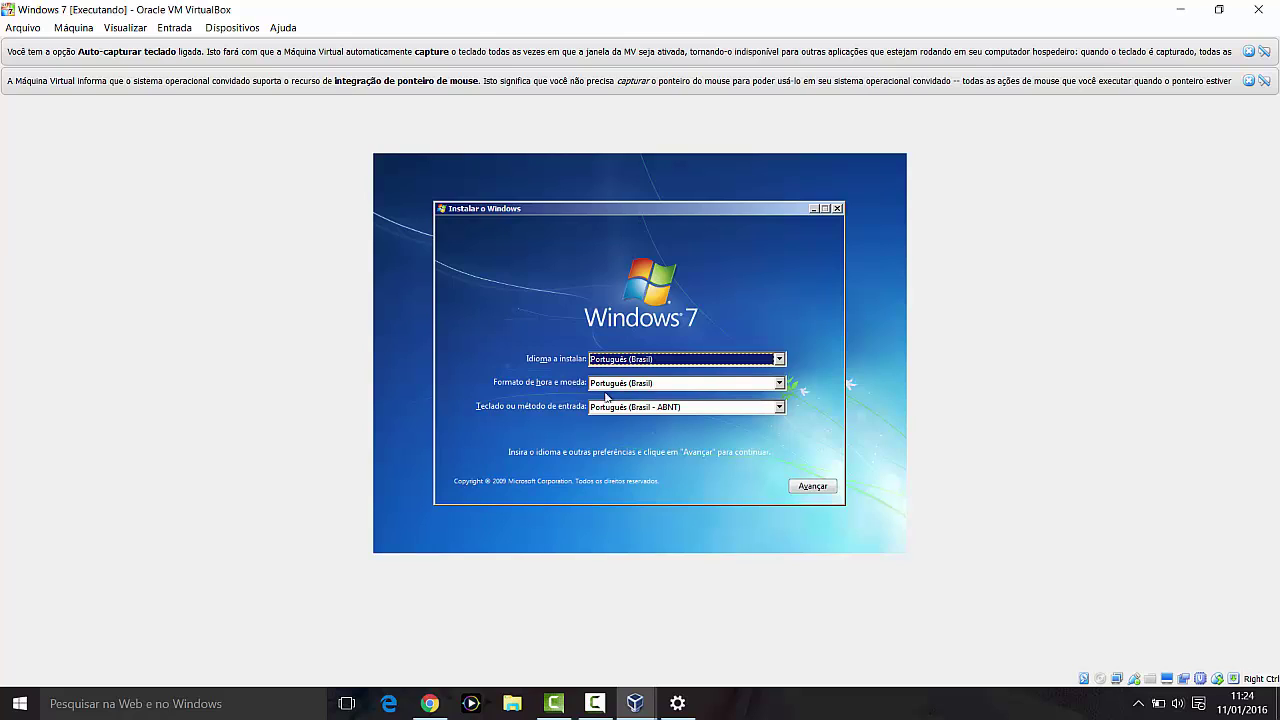
pyautogui.click(667, 411)
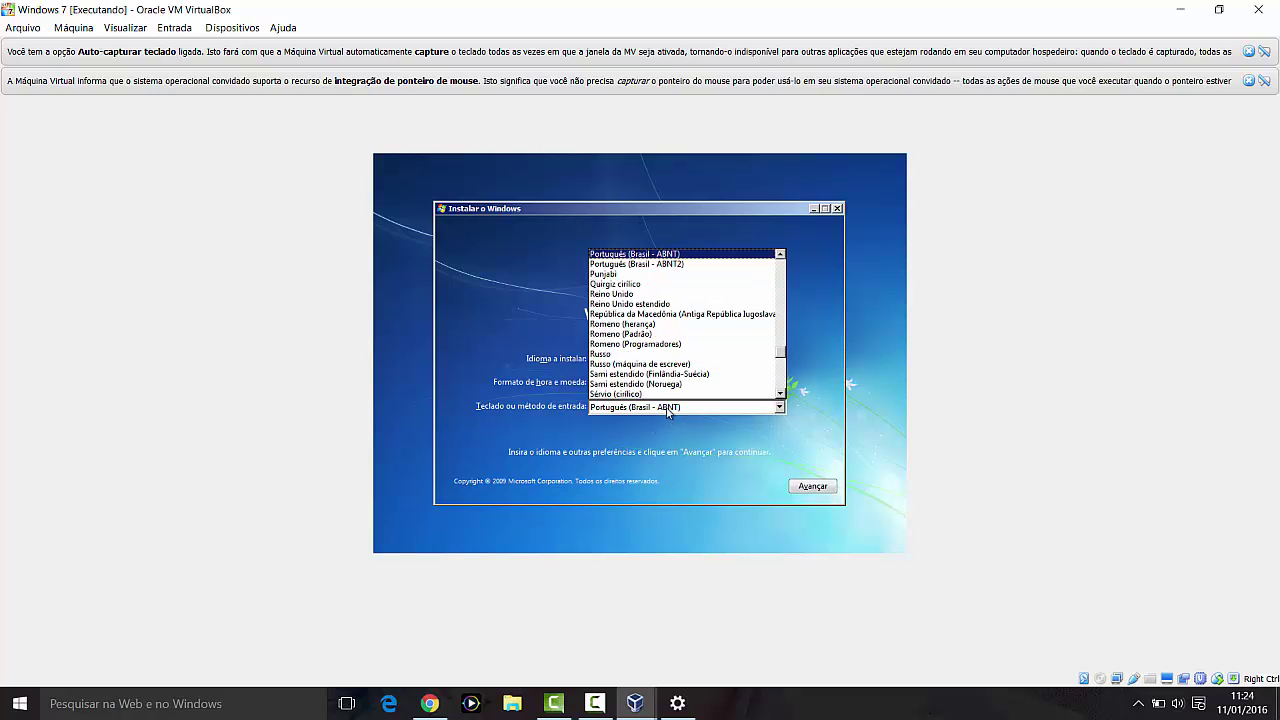
pyautogui.write('am')
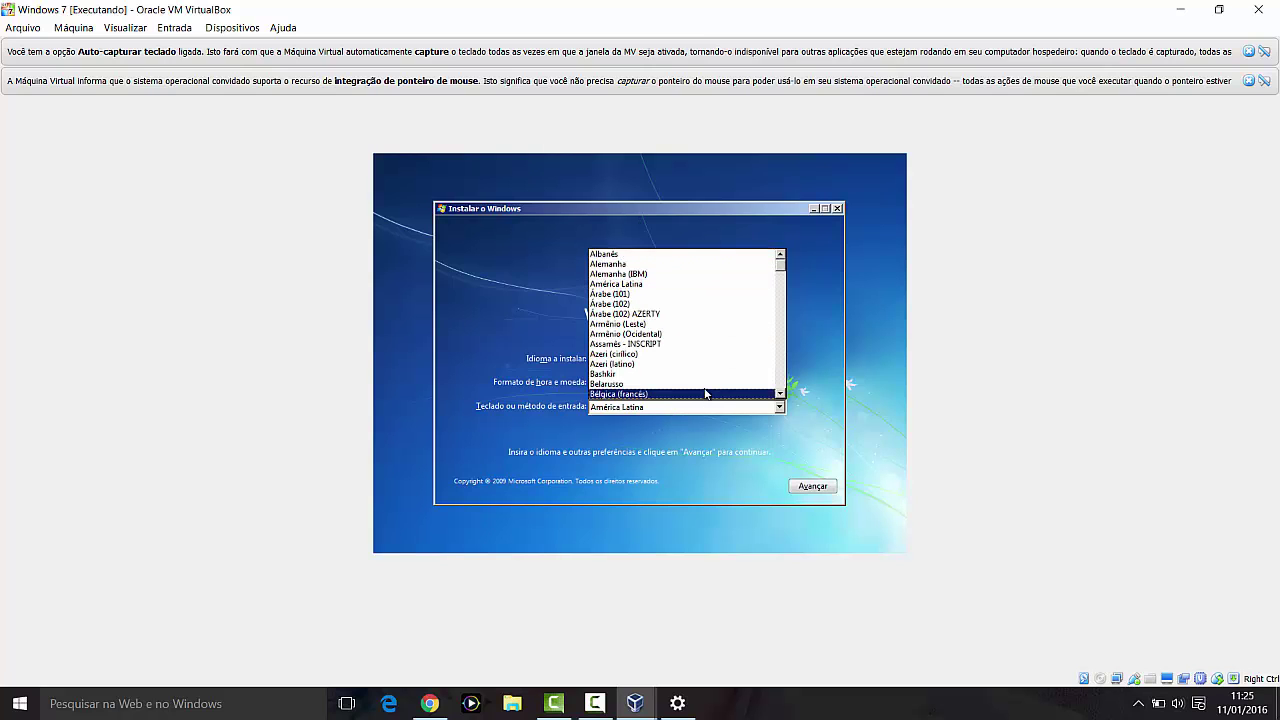
pyautogui.scroll(-2, 706, 385)
pyautogui.scroll(-10, 706, 387)
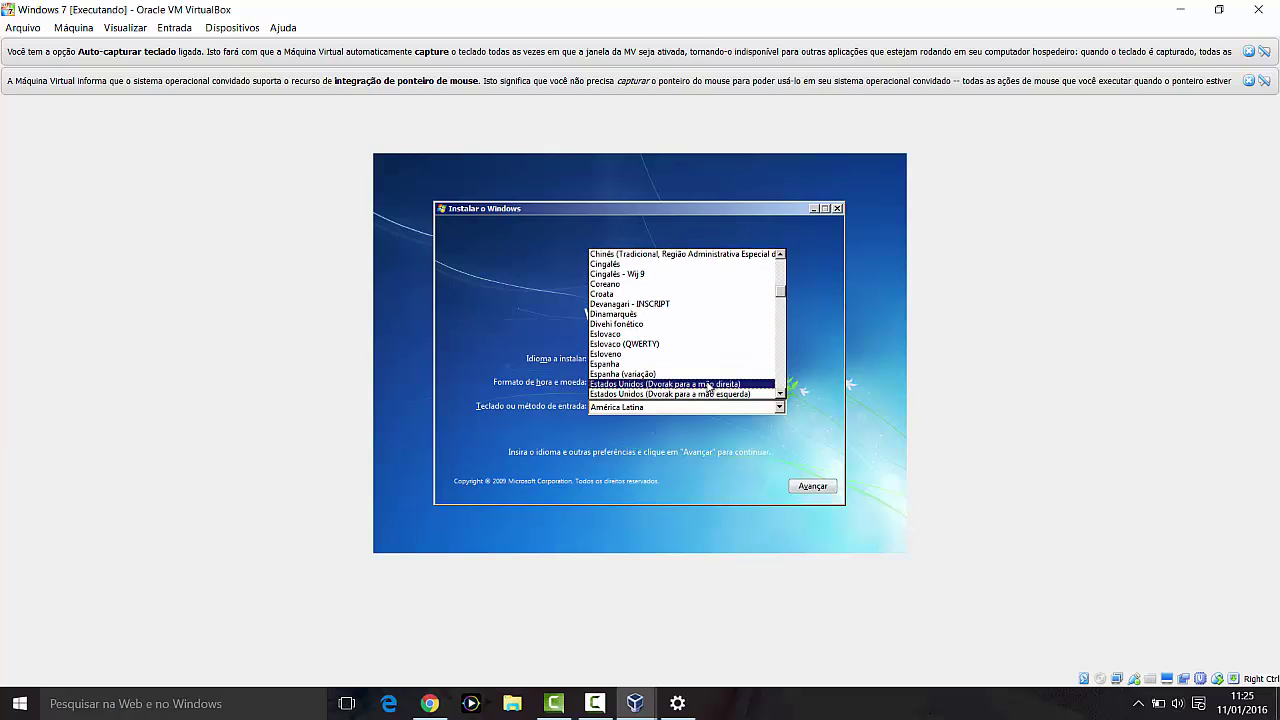
pyautogui.scroll(-1, 706, 385)
pyautogui.click(628, 385)
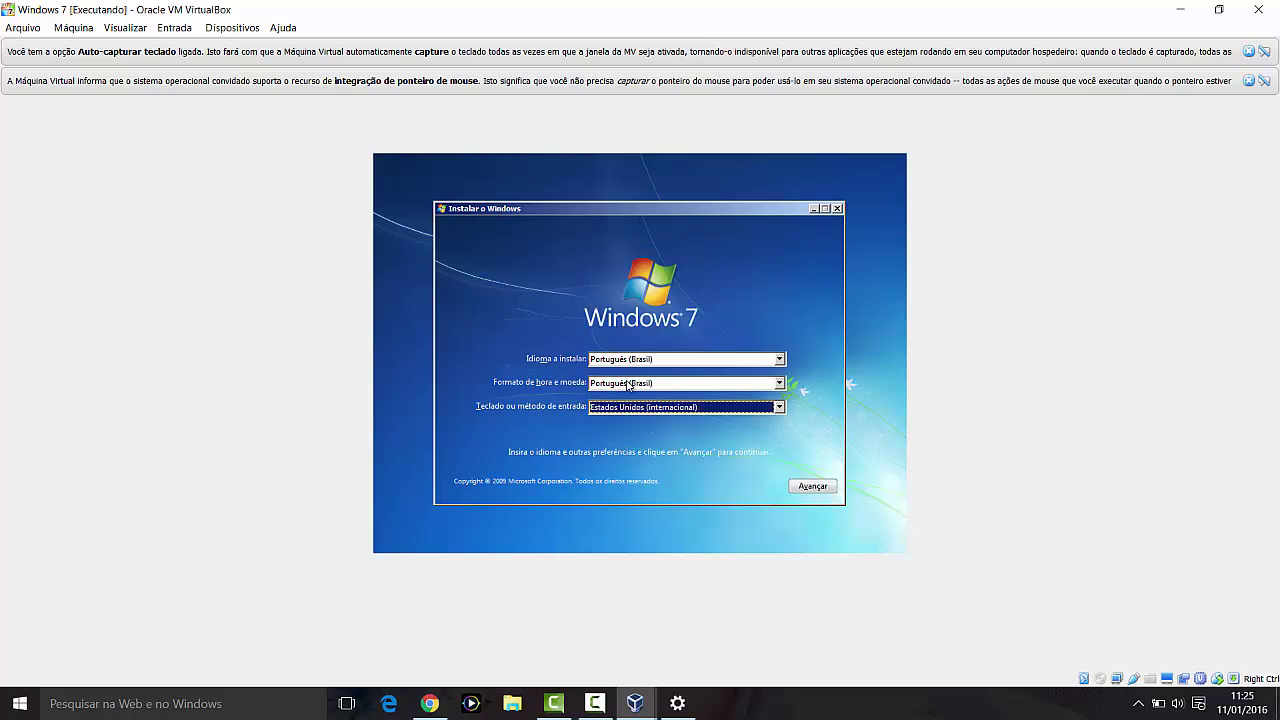
pyautogui.click(814, 487)
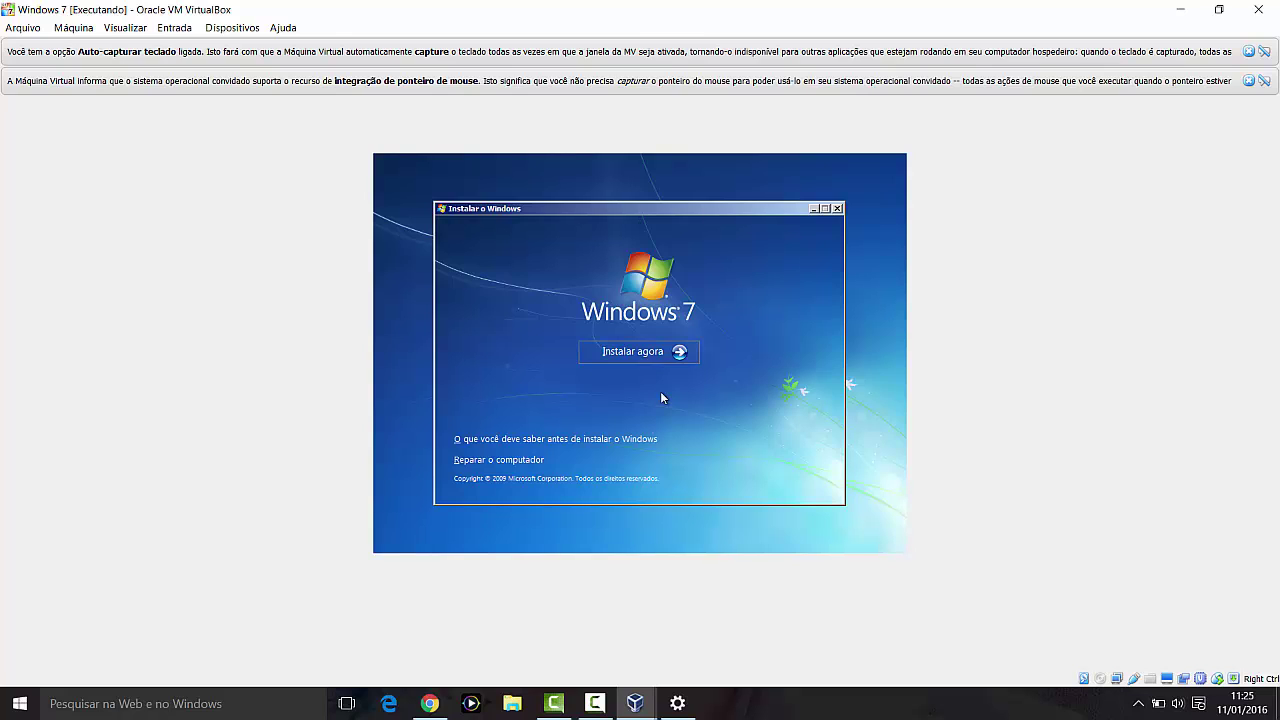
# Step: Begin the Windows 7 installation and accept the license terms with Aceito os termos da licença
pyautogui.click(649, 351)
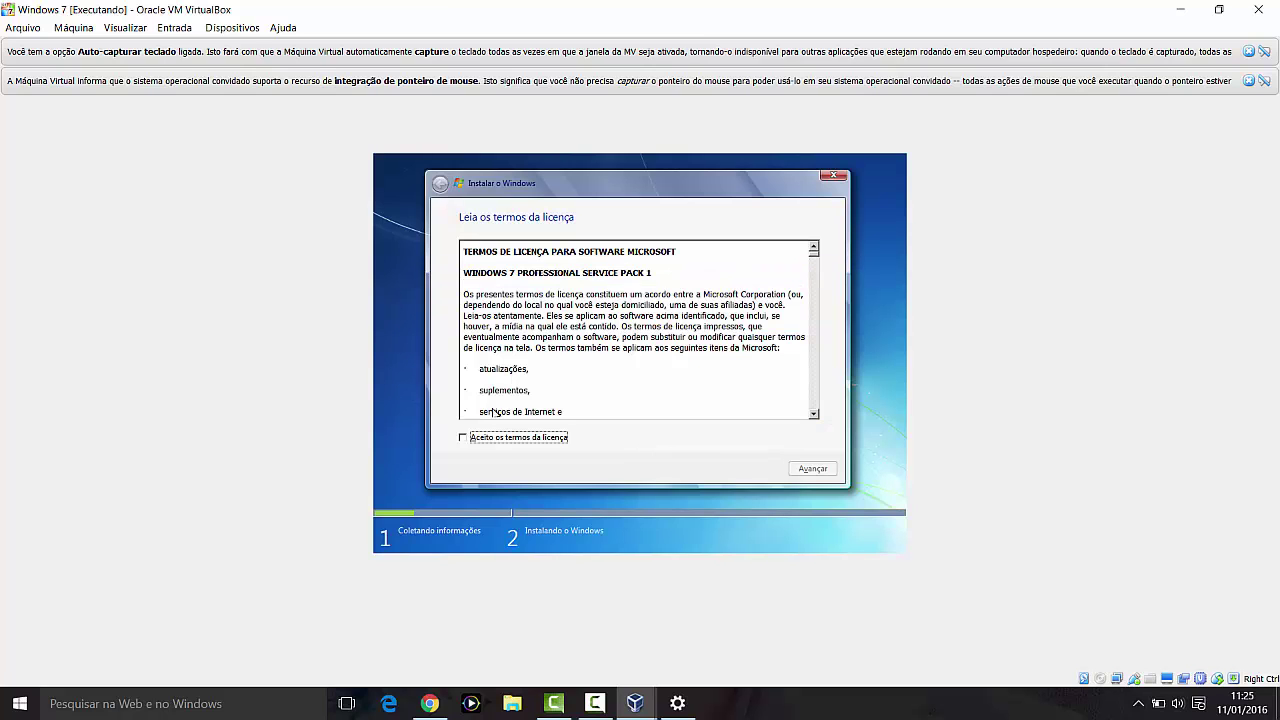
pyautogui.click(464, 438)
pyautogui.moveTo(814, 260); pyautogui.dragTo(813, 410)
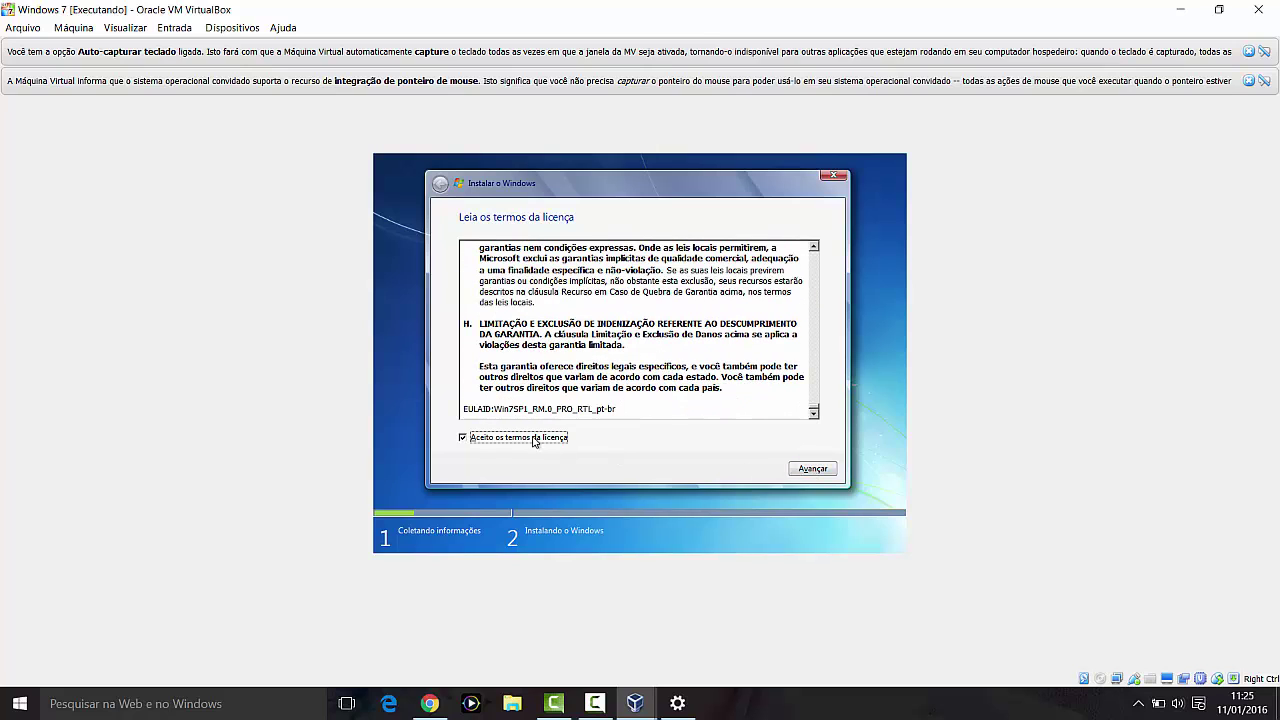
pyautogui.click(813, 470)
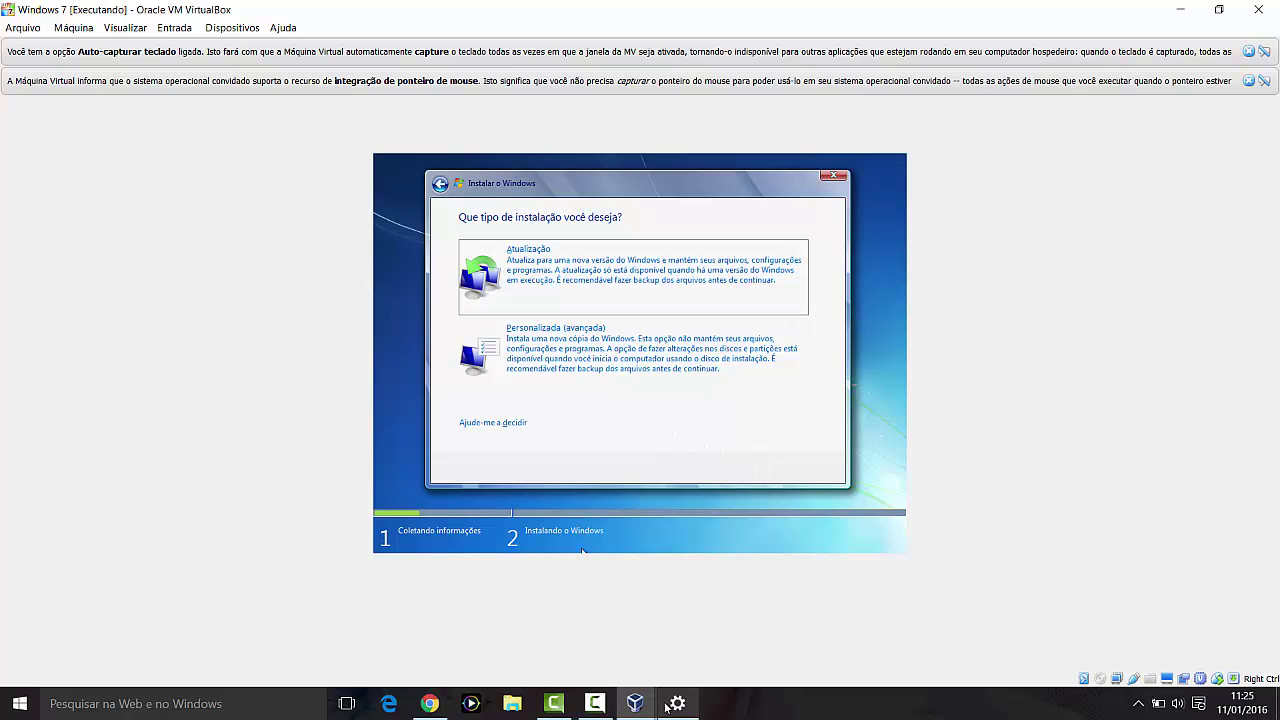
# Step: Choose Personalizada (avançada) as the Windows 7 installation type
pyautogui.click(595, 703)
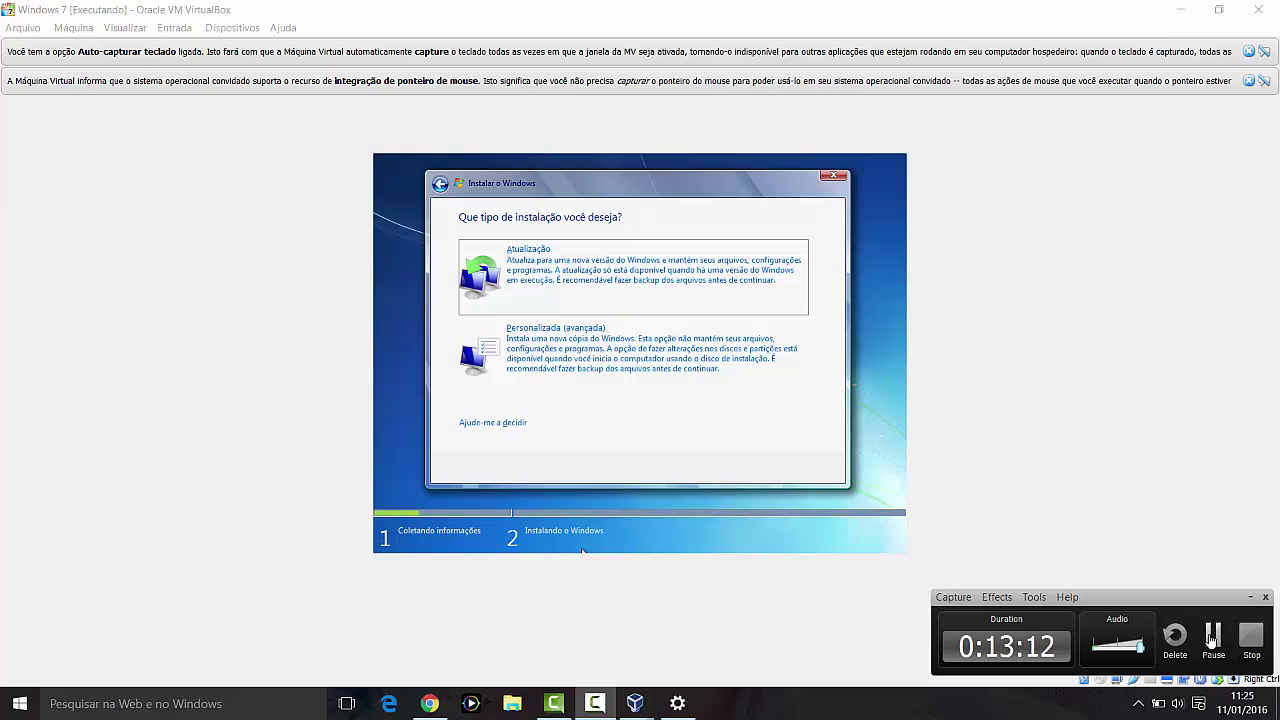
pyautogui.click(1217, 643)
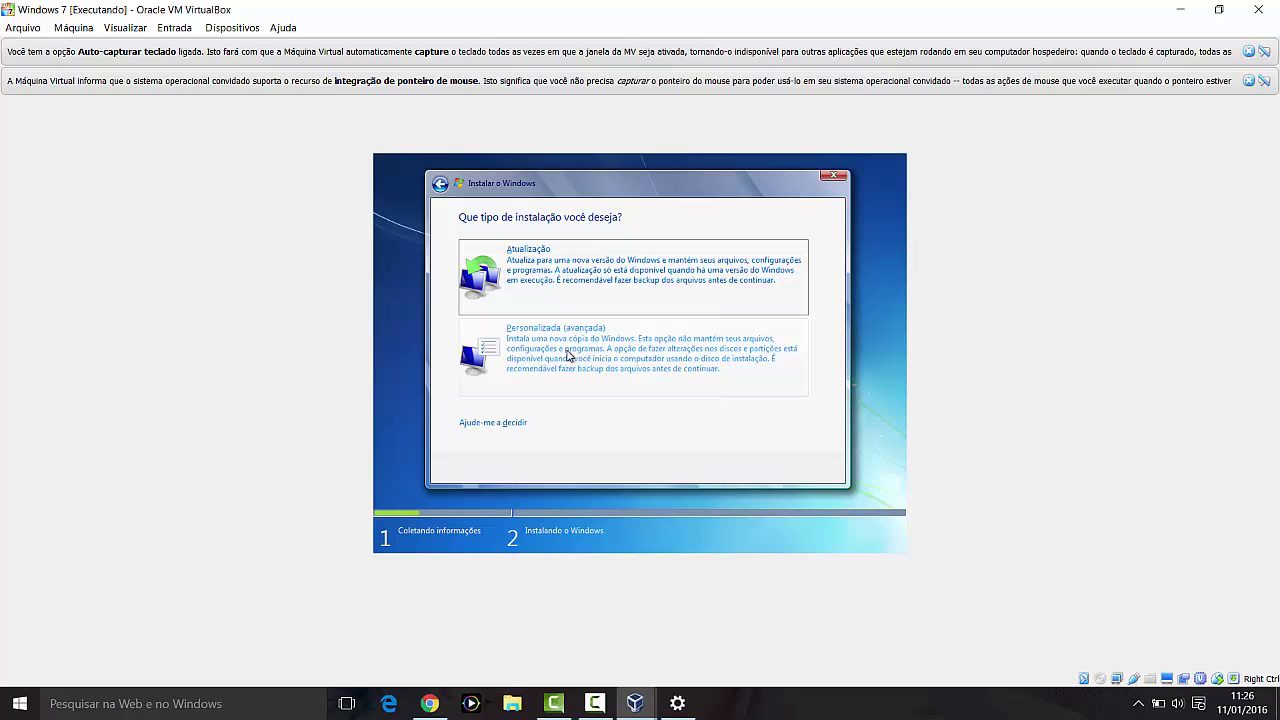
pyautogui.click(567, 355)
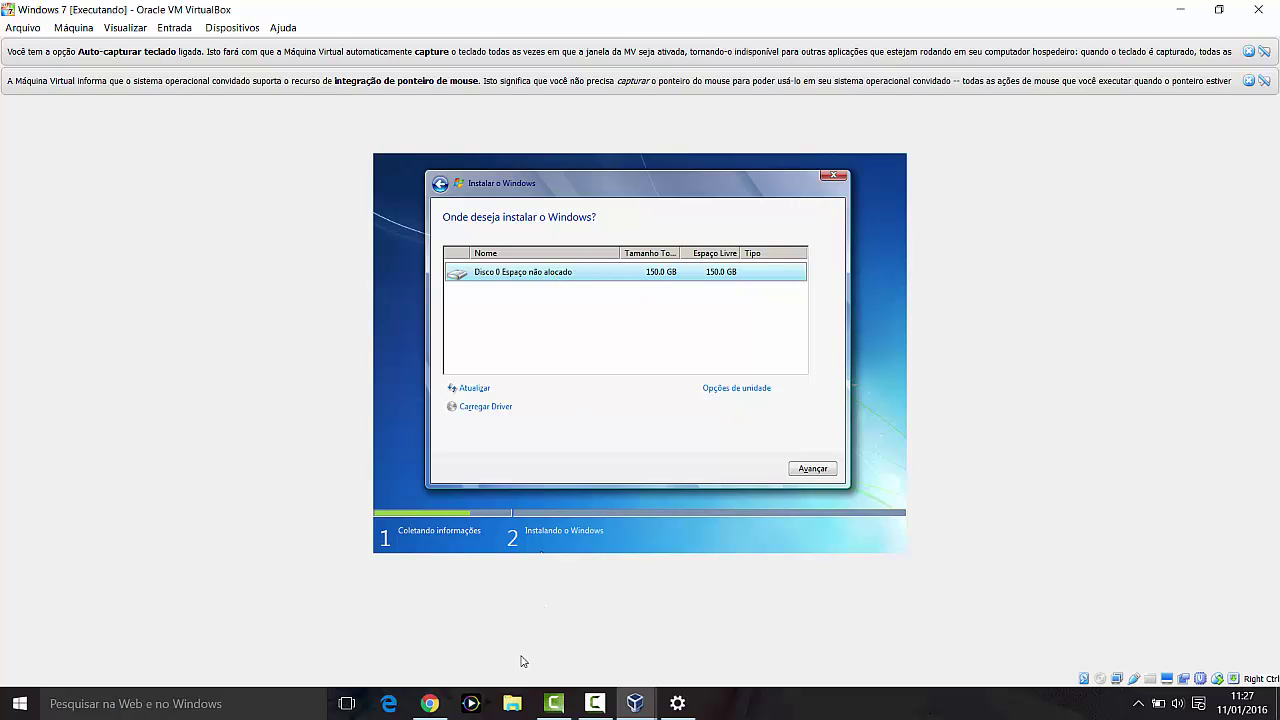
pyautogui.click(514, 704)
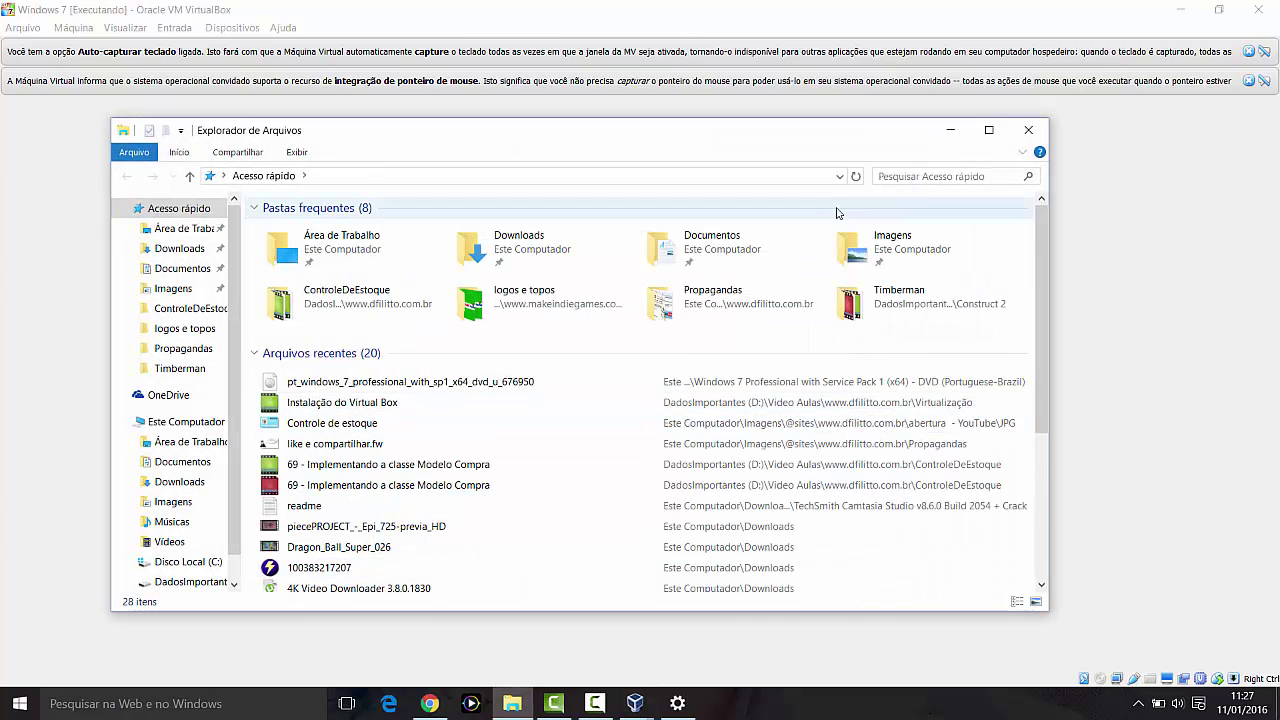
pyautogui.click(989, 132)
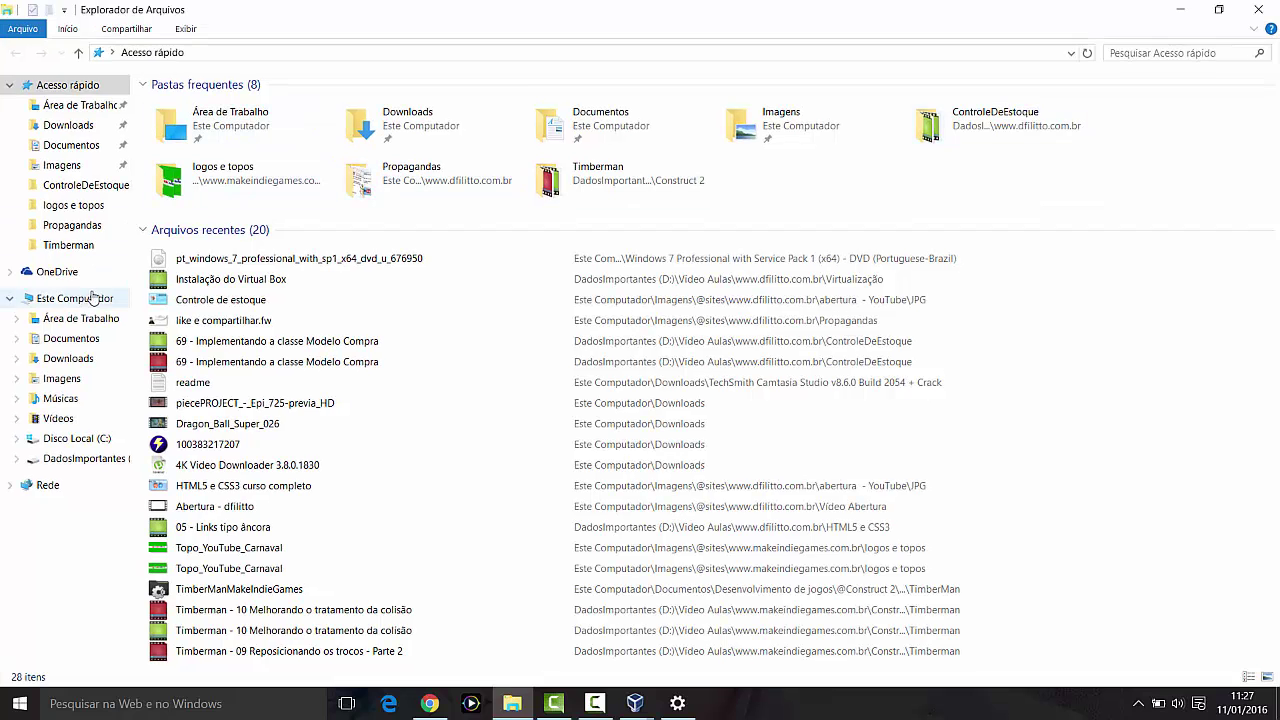
pyautogui.click(78, 300)
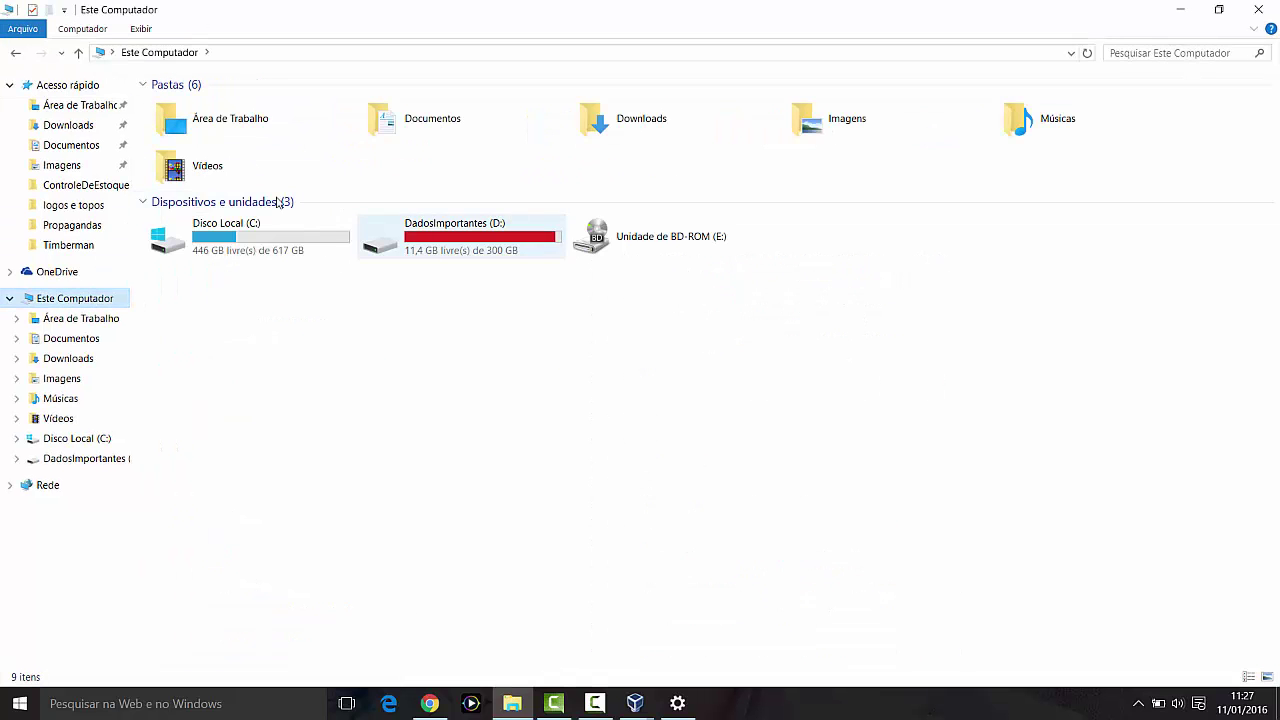
pyautogui.click(470, 254)
pyautogui.click(284, 256)
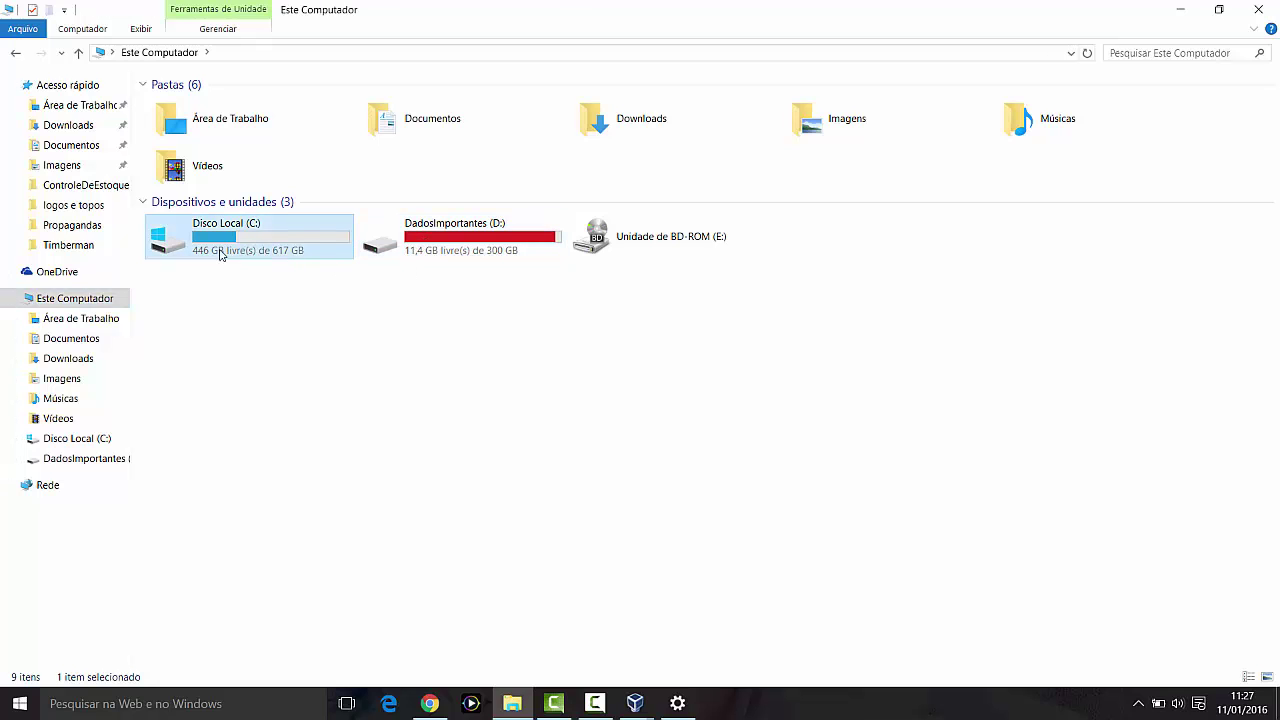
pyautogui.click(420, 252)
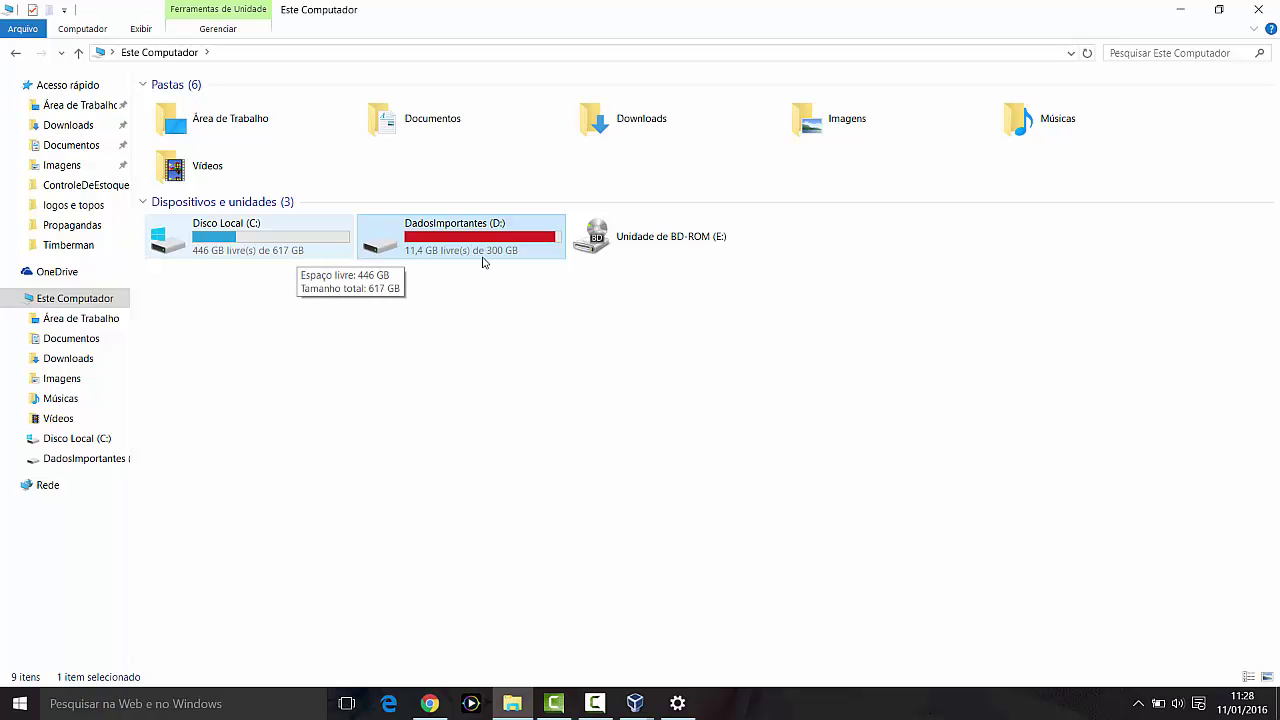
pyautogui.click(1180, 9)
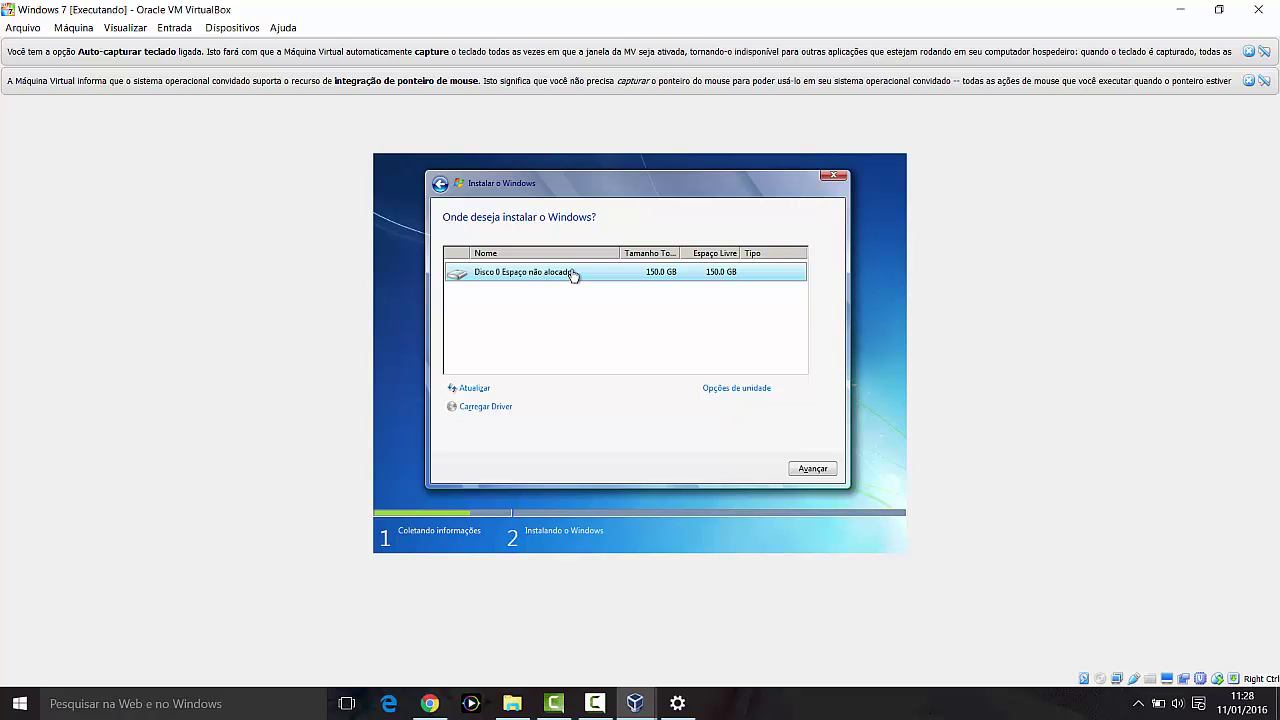
# Step: Create a 100000 MB partition on Disco 0 and accept the extra system-reserved partition
pyautogui.click(721, 392)
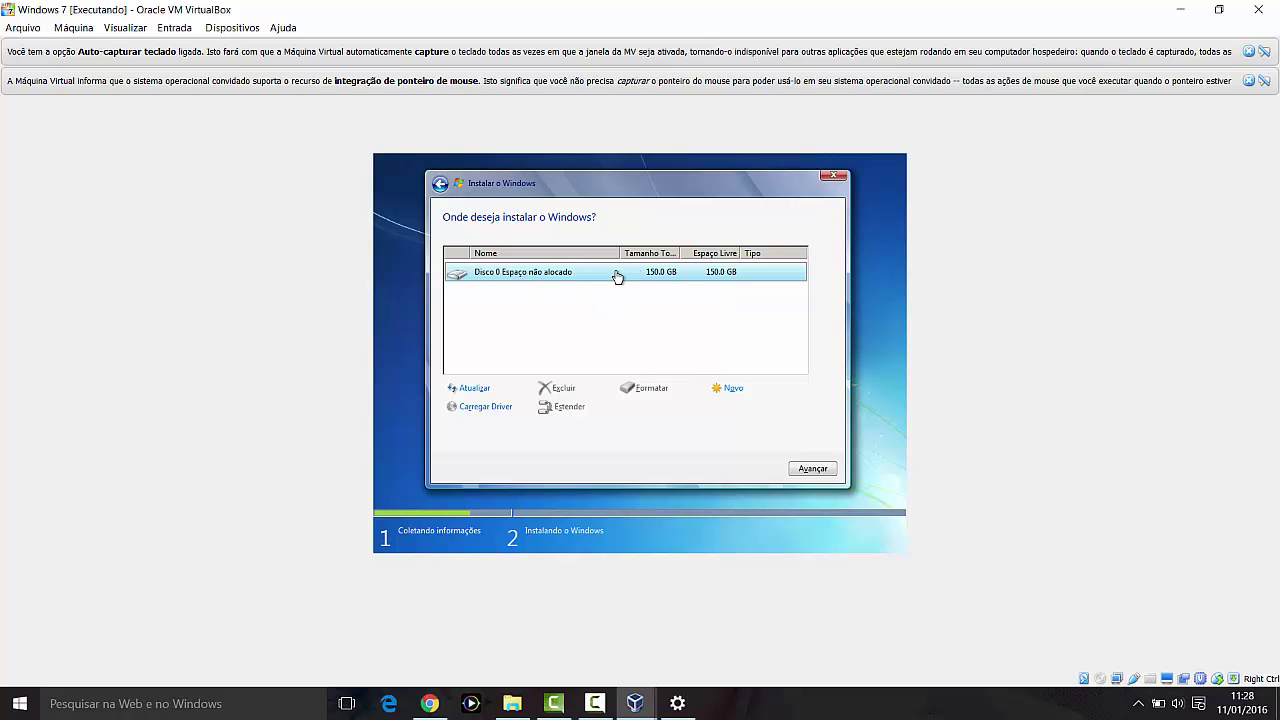
pyautogui.click(735, 393)
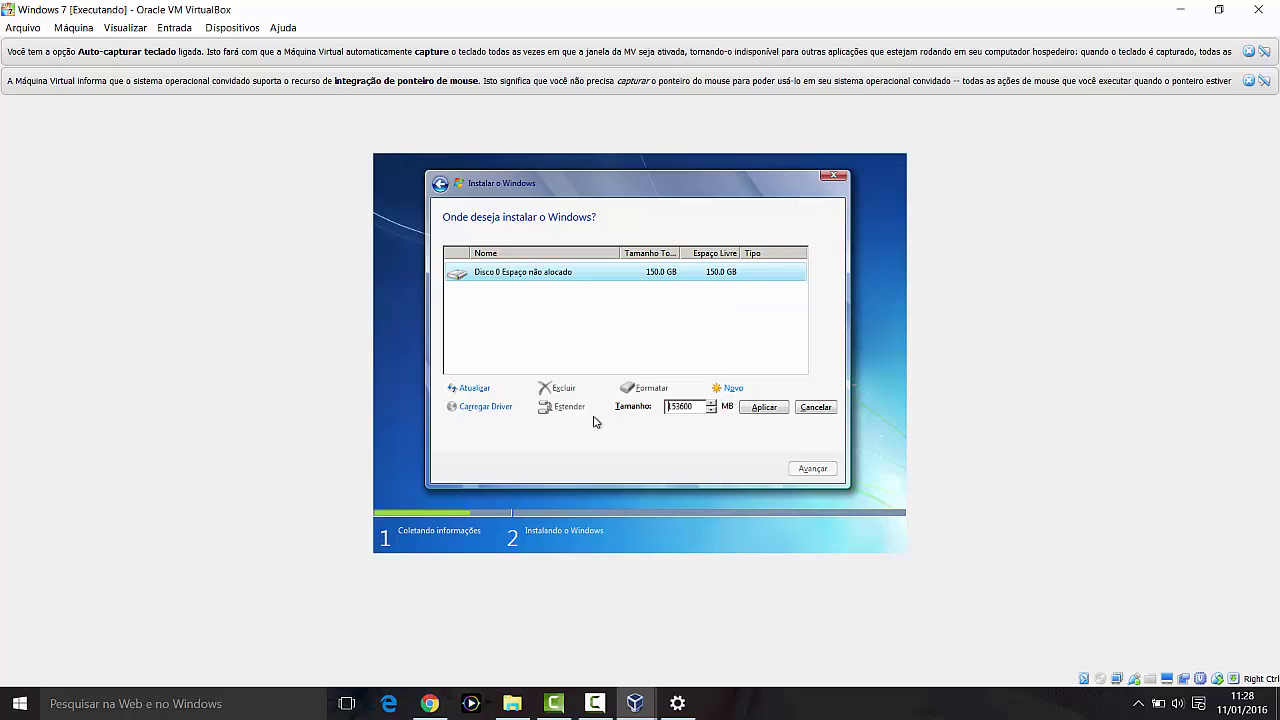
pyautogui.click(678, 406)
pyautogui.write('000')
pyautogui.click(770, 408)
pyautogui.click(729, 407)
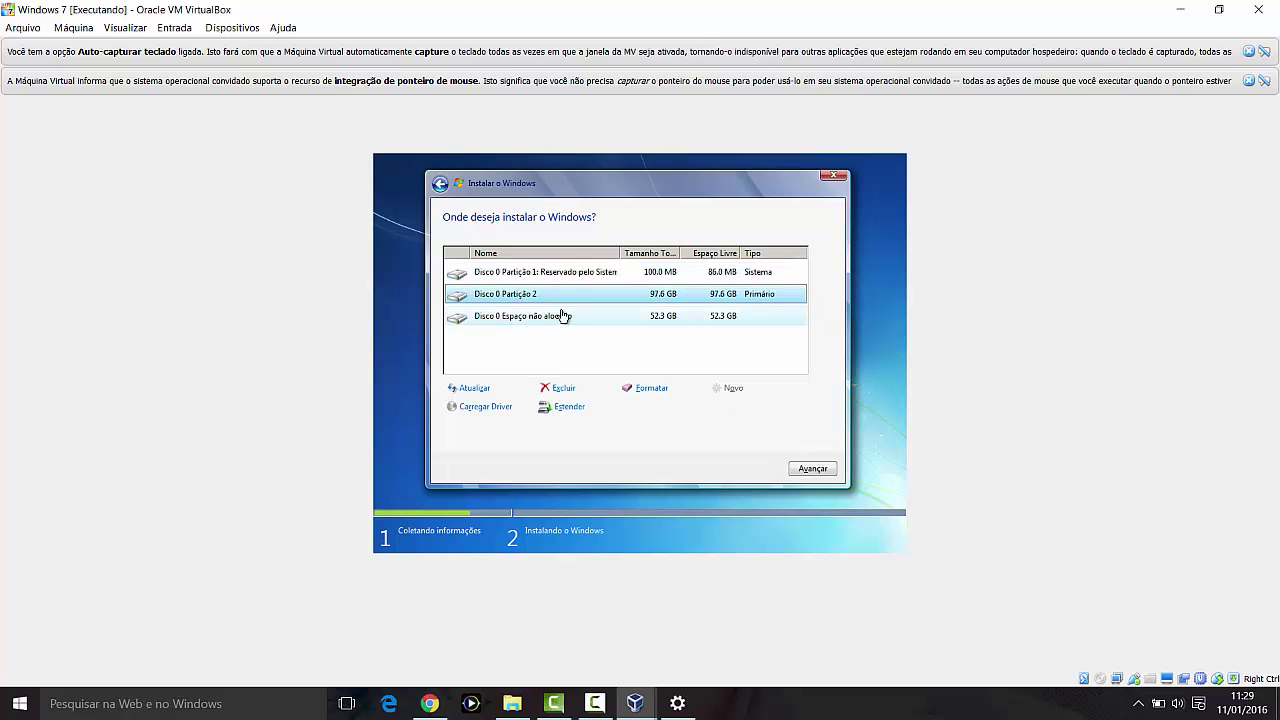
# Step: Check the reserved partition and Partição 2, then select the 52.3 GB unallocated space
pyautogui.click(501, 276)
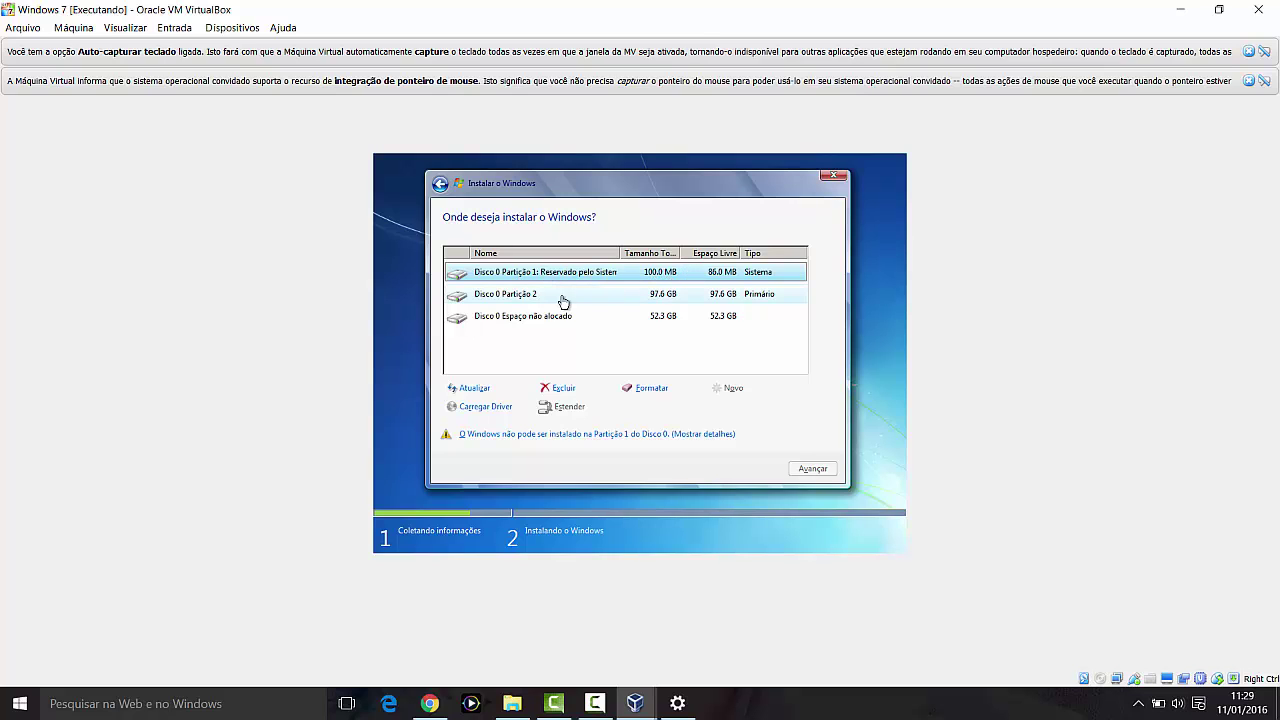
pyautogui.click(528, 300)
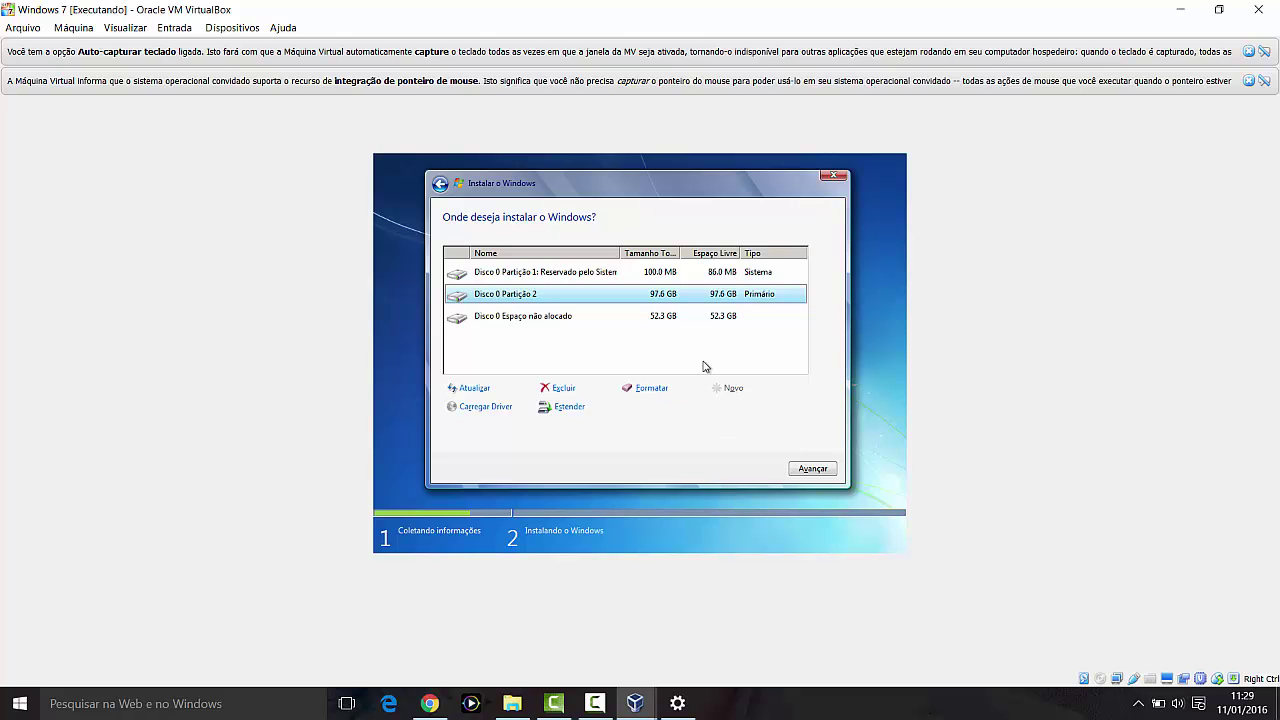
pyautogui.click(518, 276)
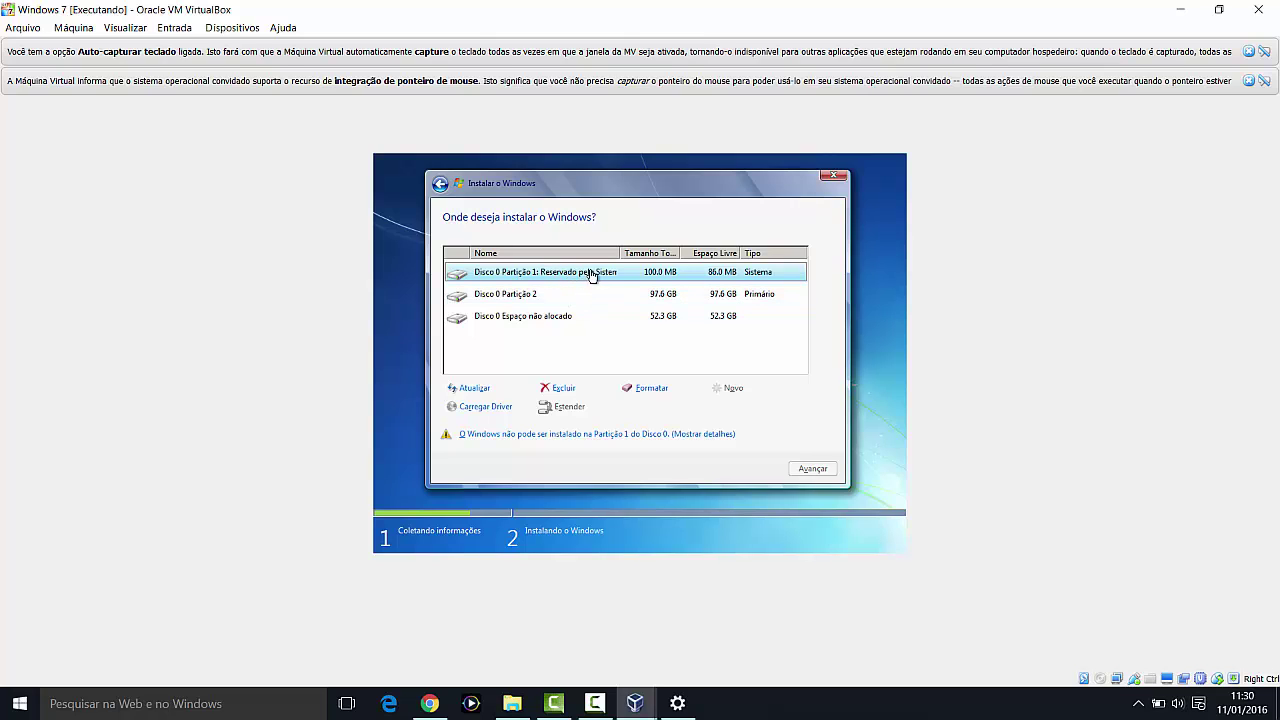
pyautogui.click(629, 293)
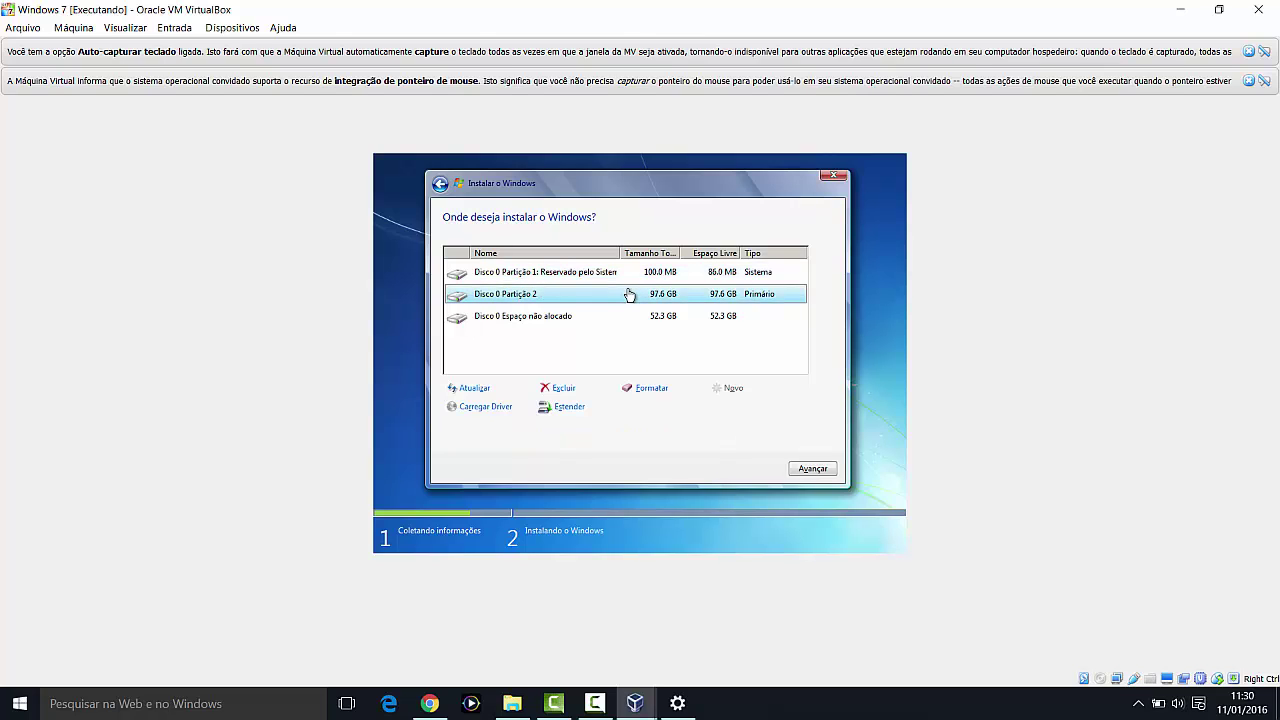
pyautogui.click(510, 318)
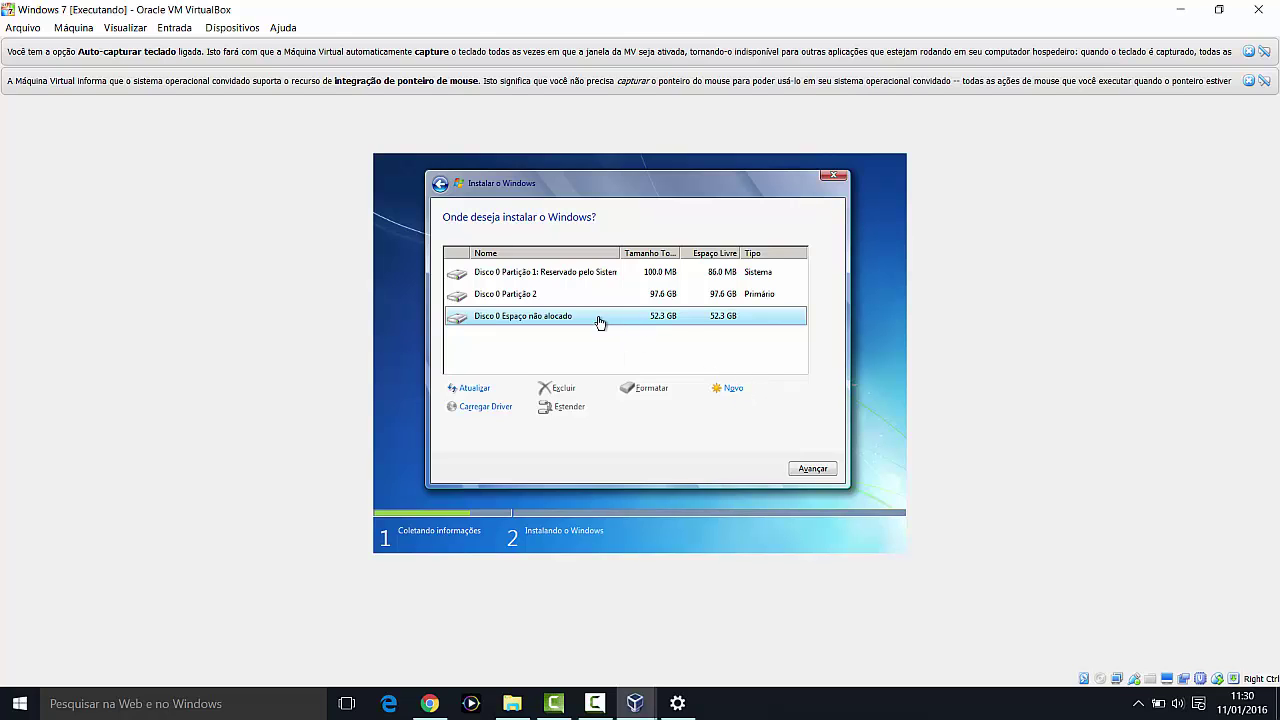
# Step: Create a 53599 MB partition from the unallocated space, then select Disco 0 Partição 2
pyautogui.click(728, 389)
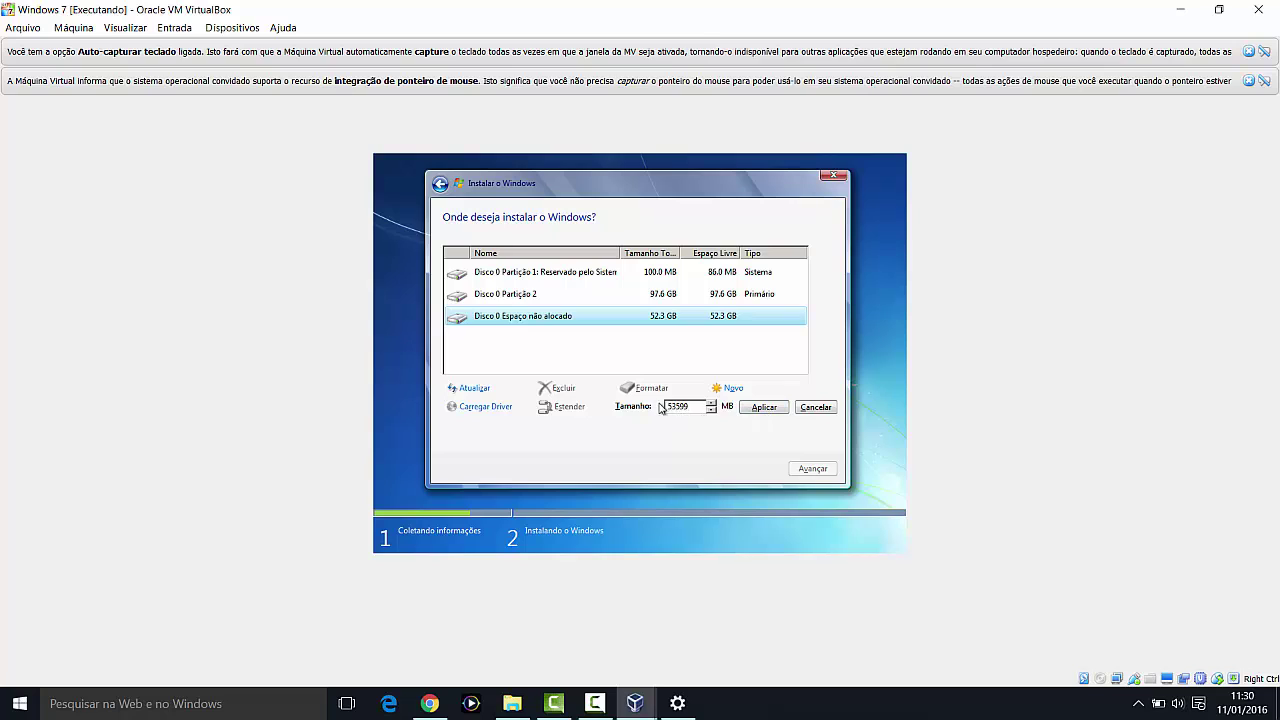
pyautogui.click(757, 410)
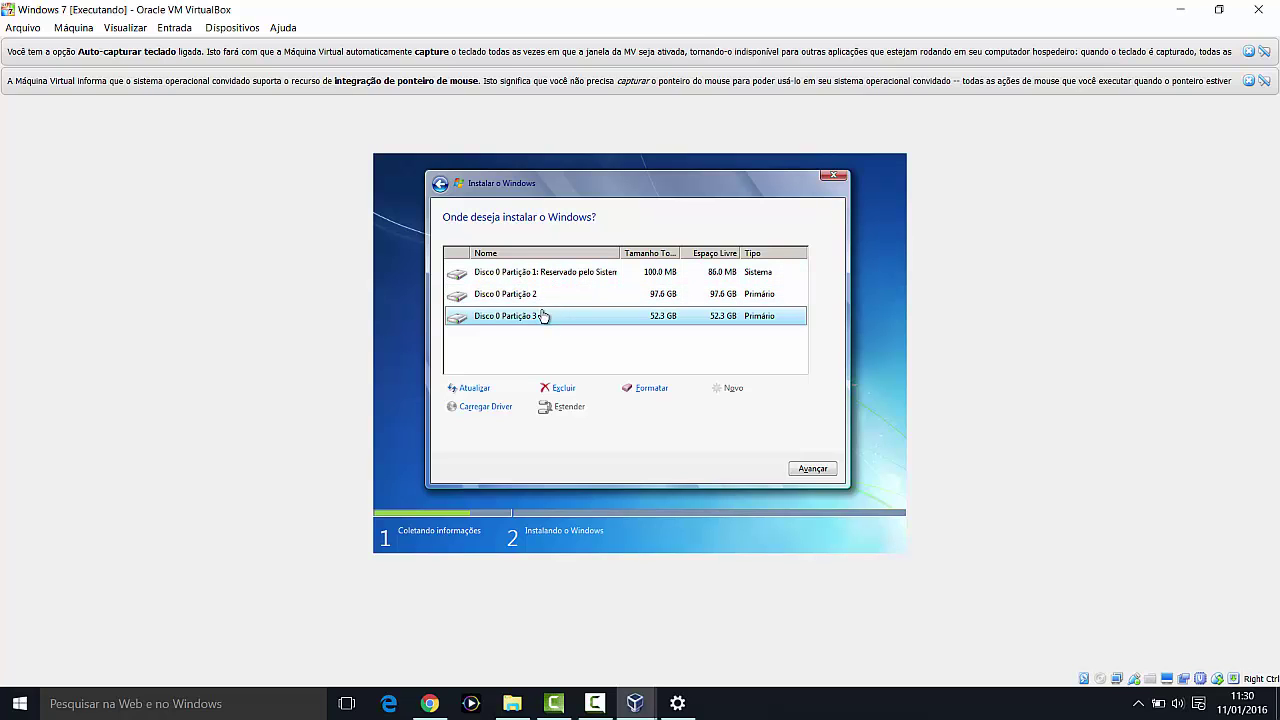
pyautogui.click(483, 297)
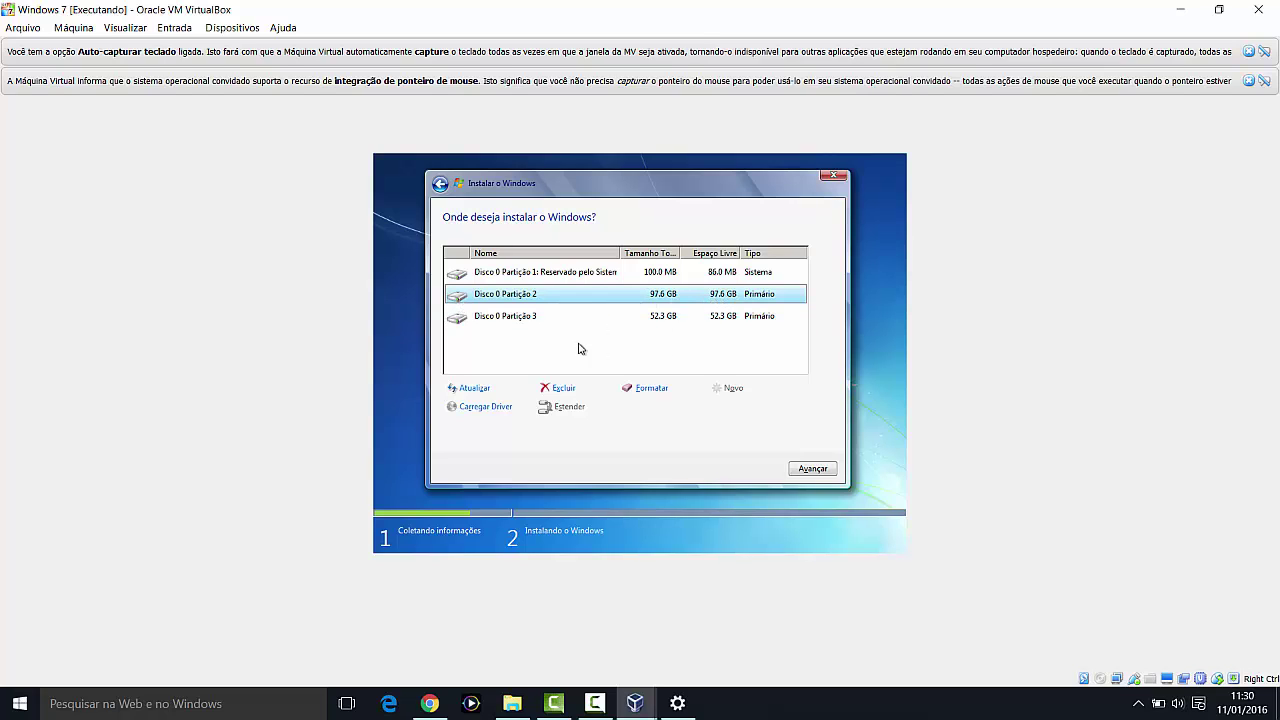
# Step: Install Windows 7 on Disco 0 Partição 2 and wait for the Configurar o Windows page
pyautogui.click(813, 469)
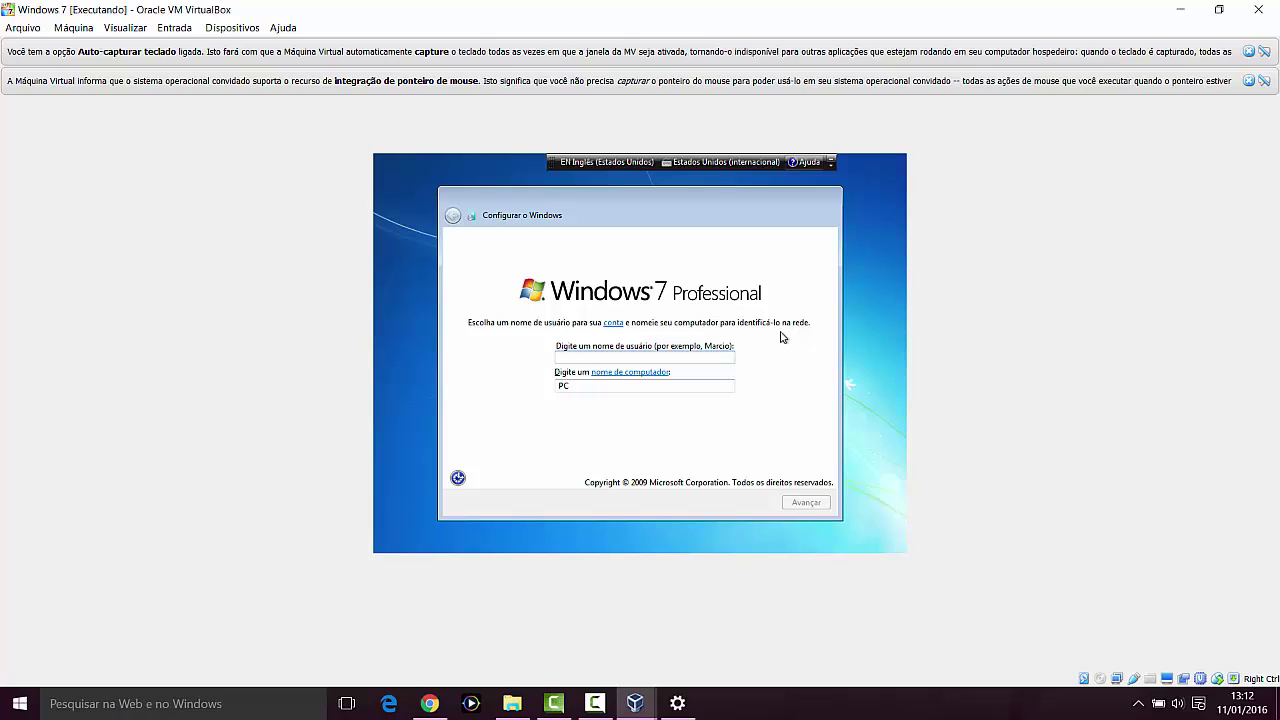
# Step: Enter windows7 as the user name, correcting typos, and keep windows7-PC as the computer name
pyautogui.write('wind')
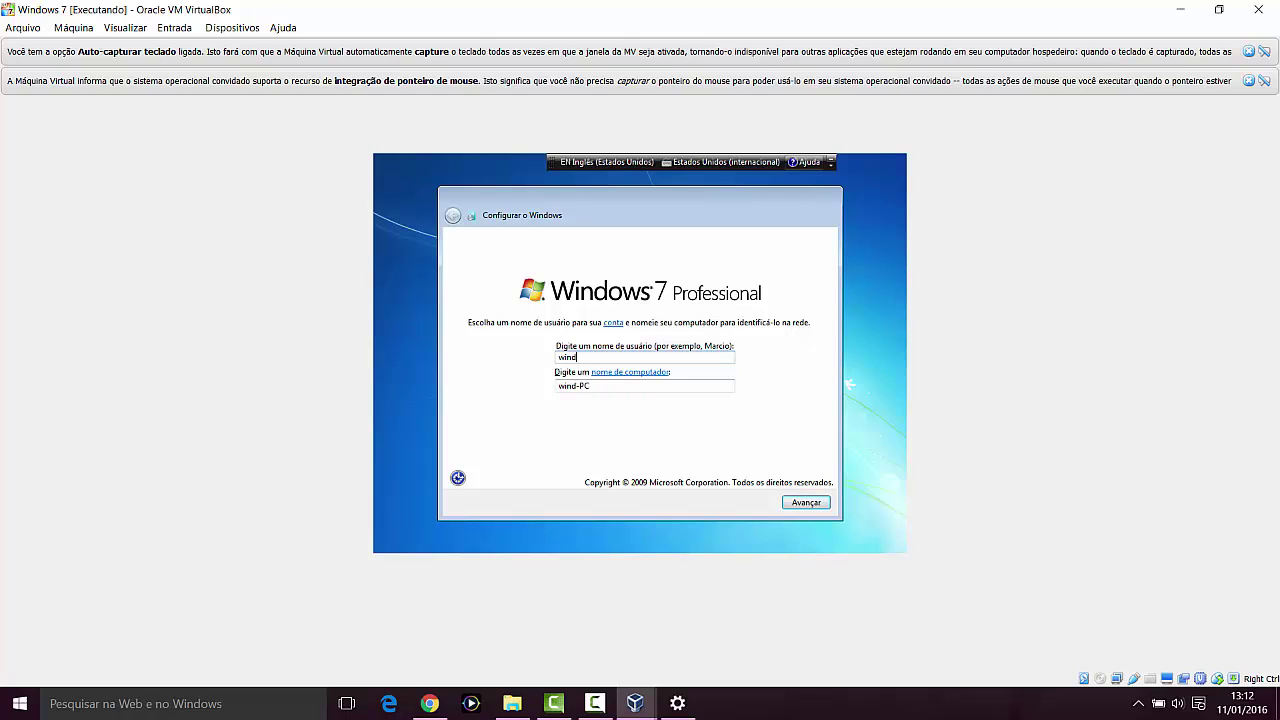
pyautogui.write('ows')
pyautogui.click(560, 386)
pyautogui.moveTo(558, 387); pyautogui.dragTo(631, 397)
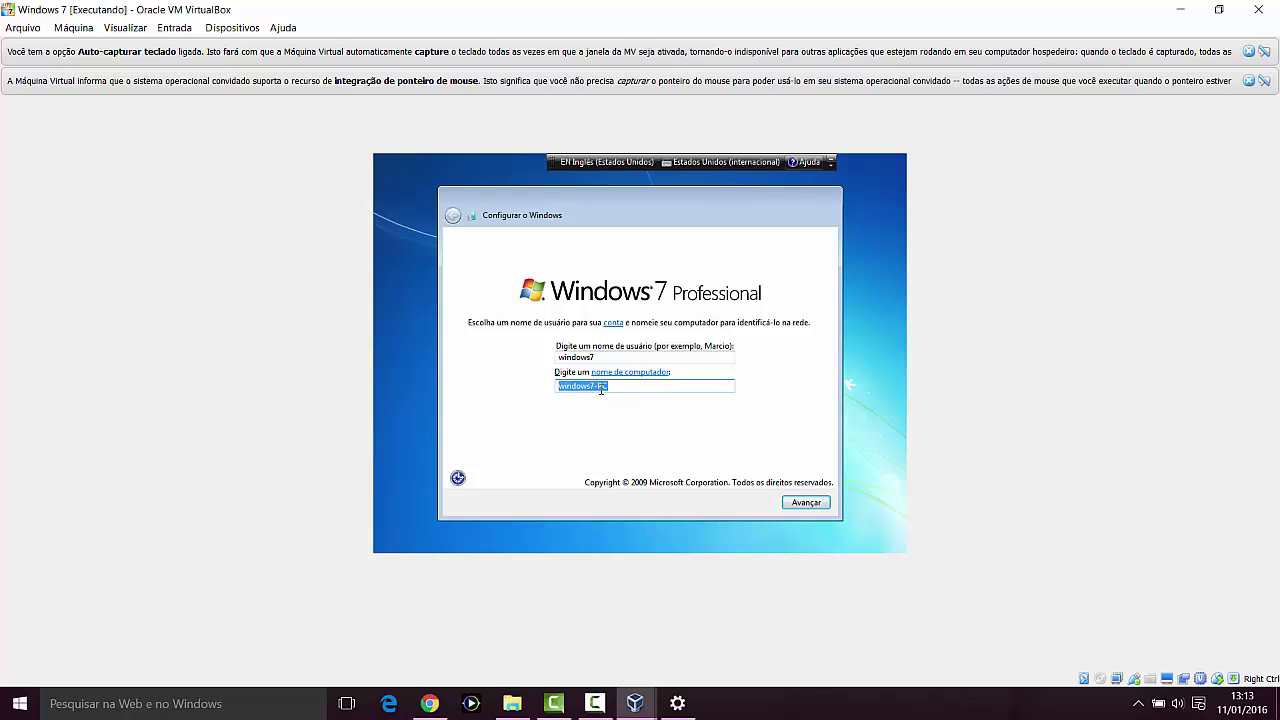
pyautogui.click(623, 388)
# Step: Set the new account's password in both fields, add a password hint, and continue
pyautogui.click(800, 507)
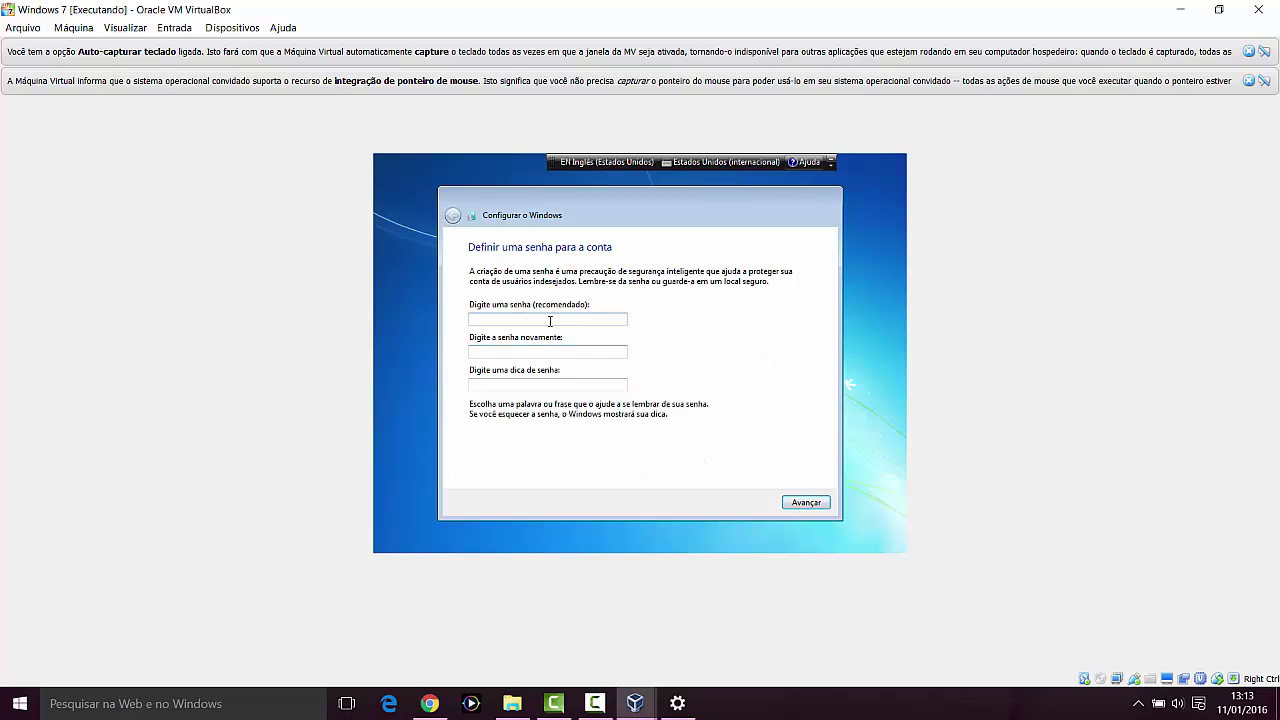
pyautogui.write('123')
pyautogui.click(613, 350)
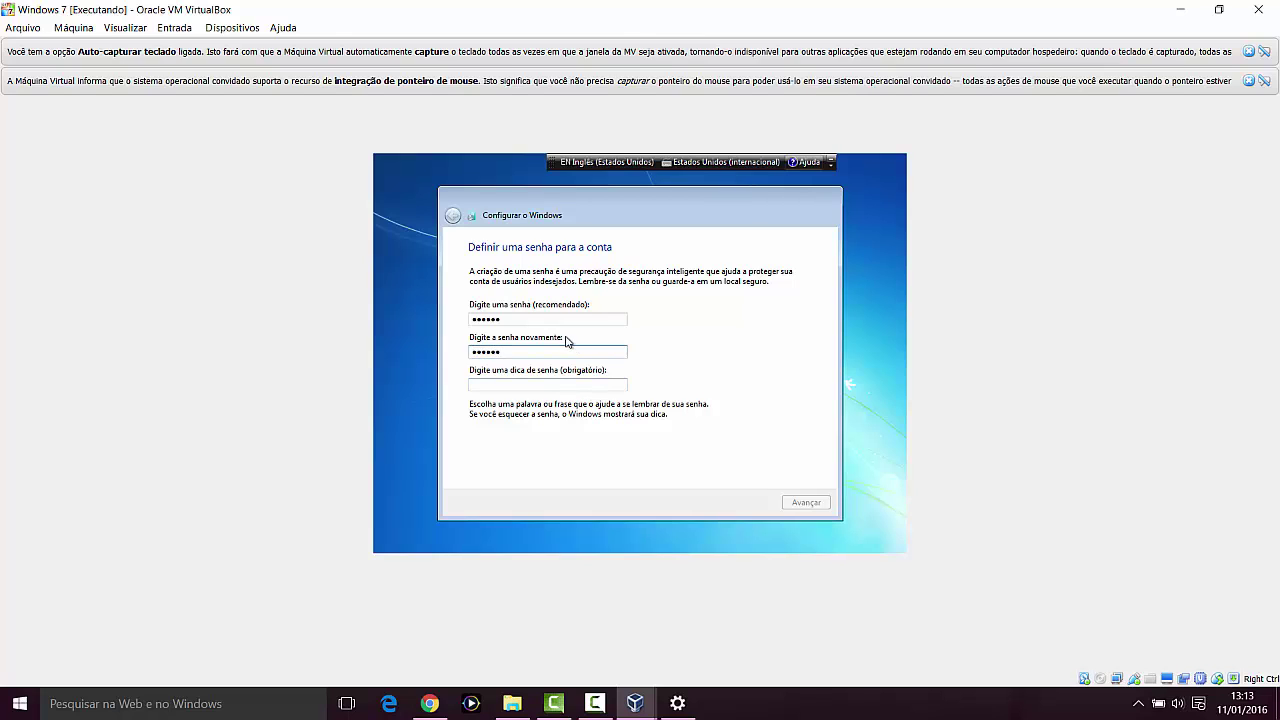
pyautogui.click(541, 386)
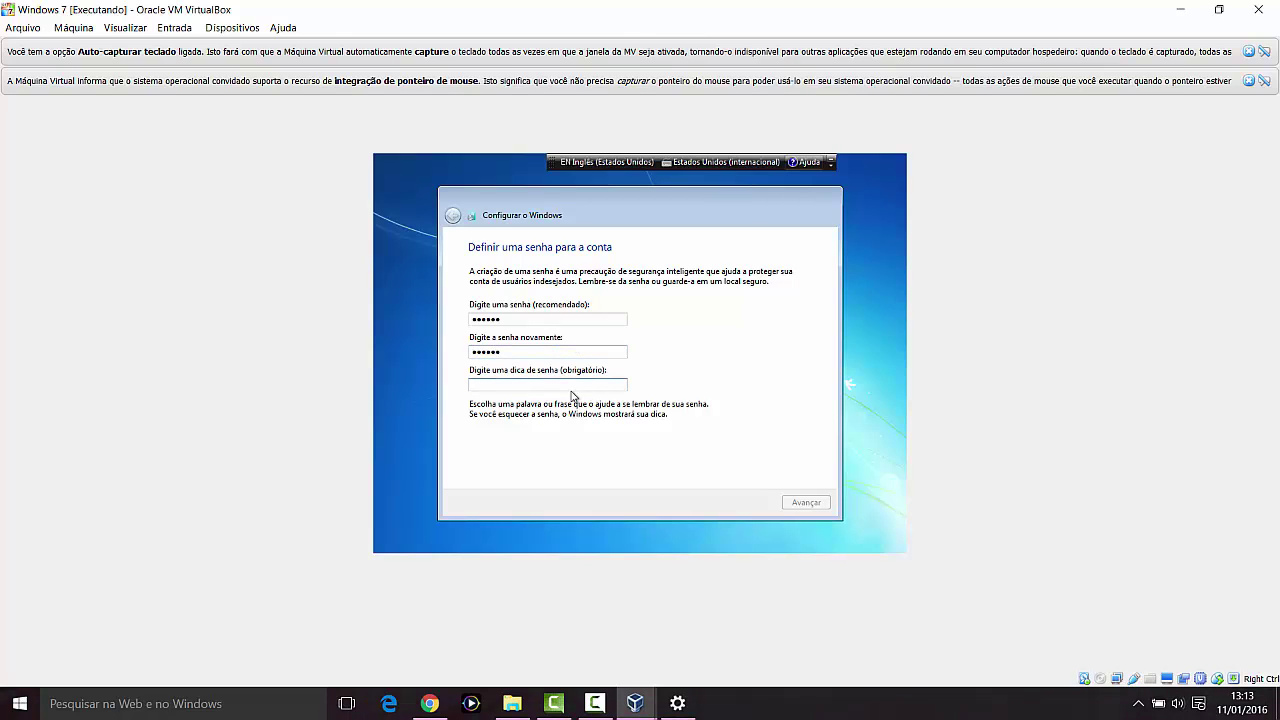
pyautogui.write('123456')
pyautogui.click(795, 505)
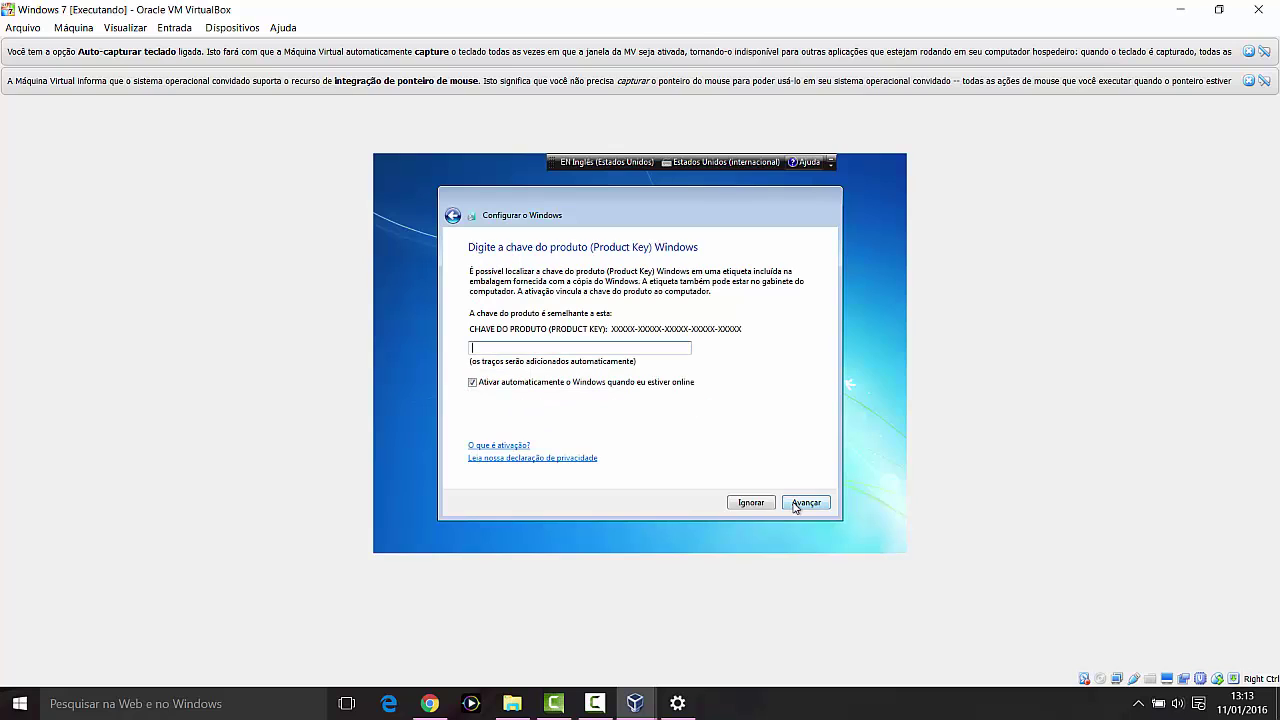
# Step: Leave the product key empty with 'Ativar automaticamente' still checked and continue
pyautogui.click(609, 351)
pyautogui.click(507, 386)
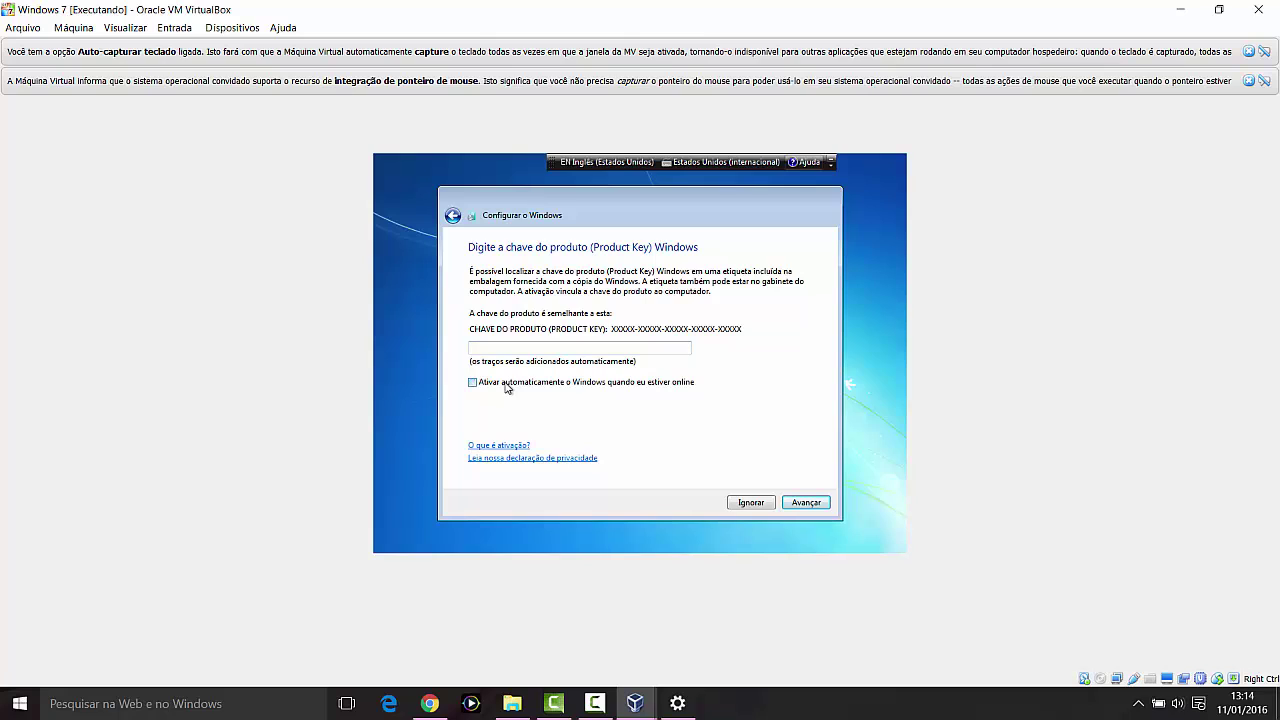
pyautogui.click(551, 379)
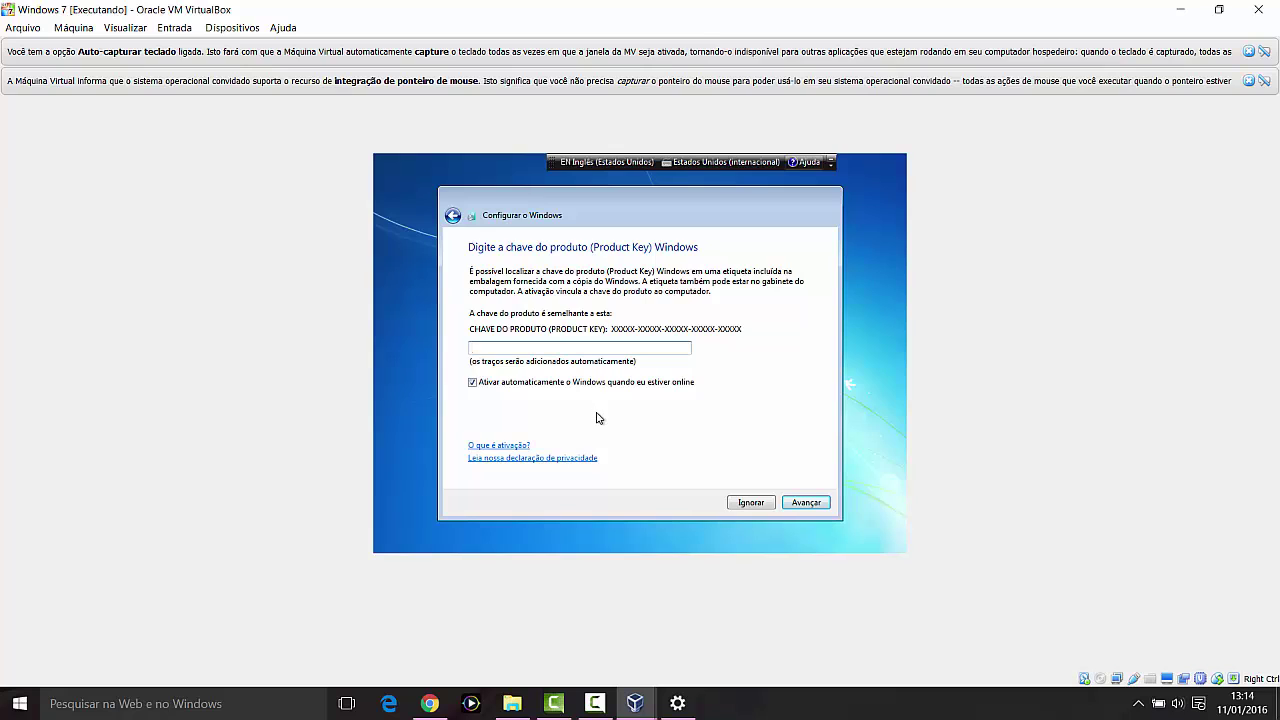
pyautogui.click(812, 504)
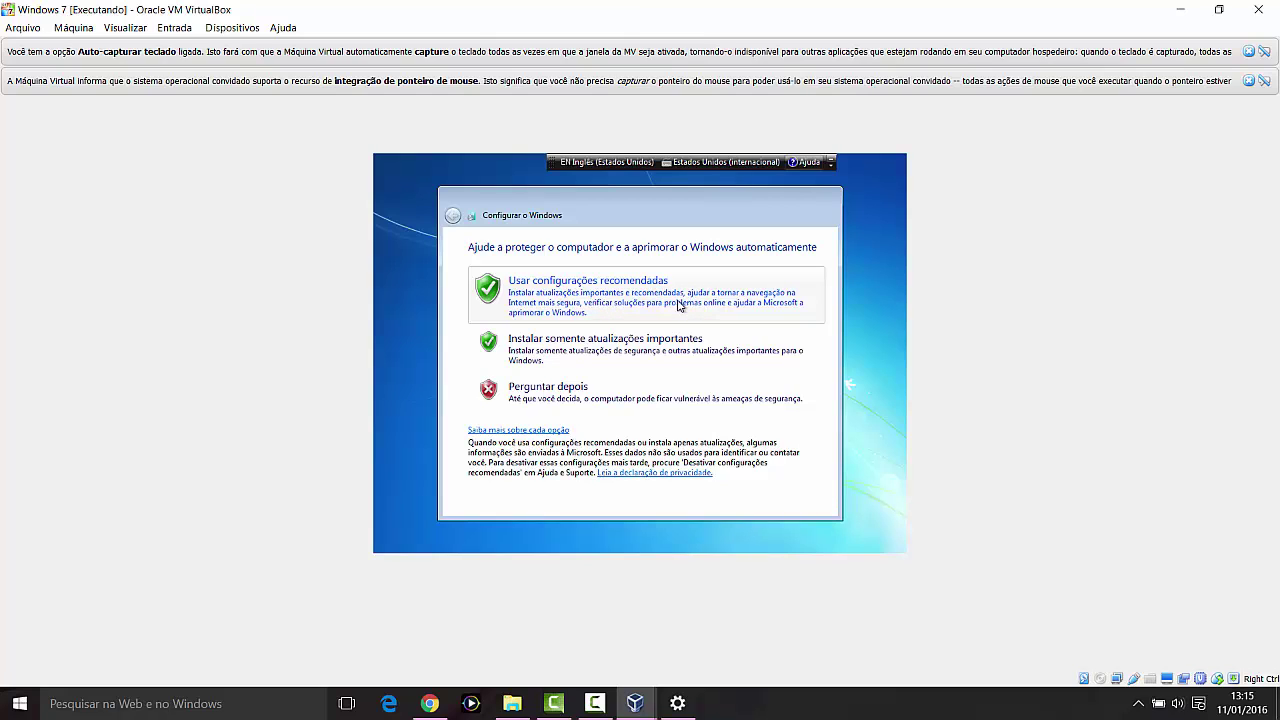
# Step: Choose 'Usar configurações recomendadas' and accept the UTC-03:00 Brasília date and time
pyautogui.click(575, 303)
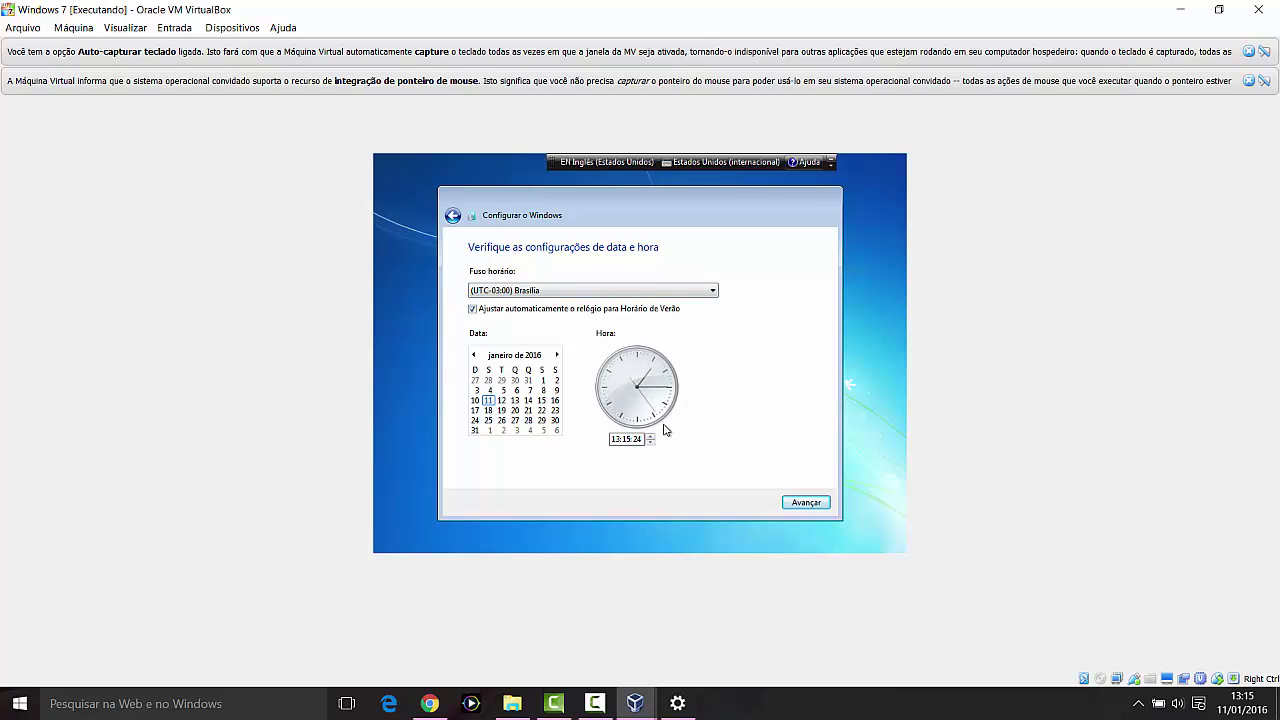
pyautogui.click(808, 503)
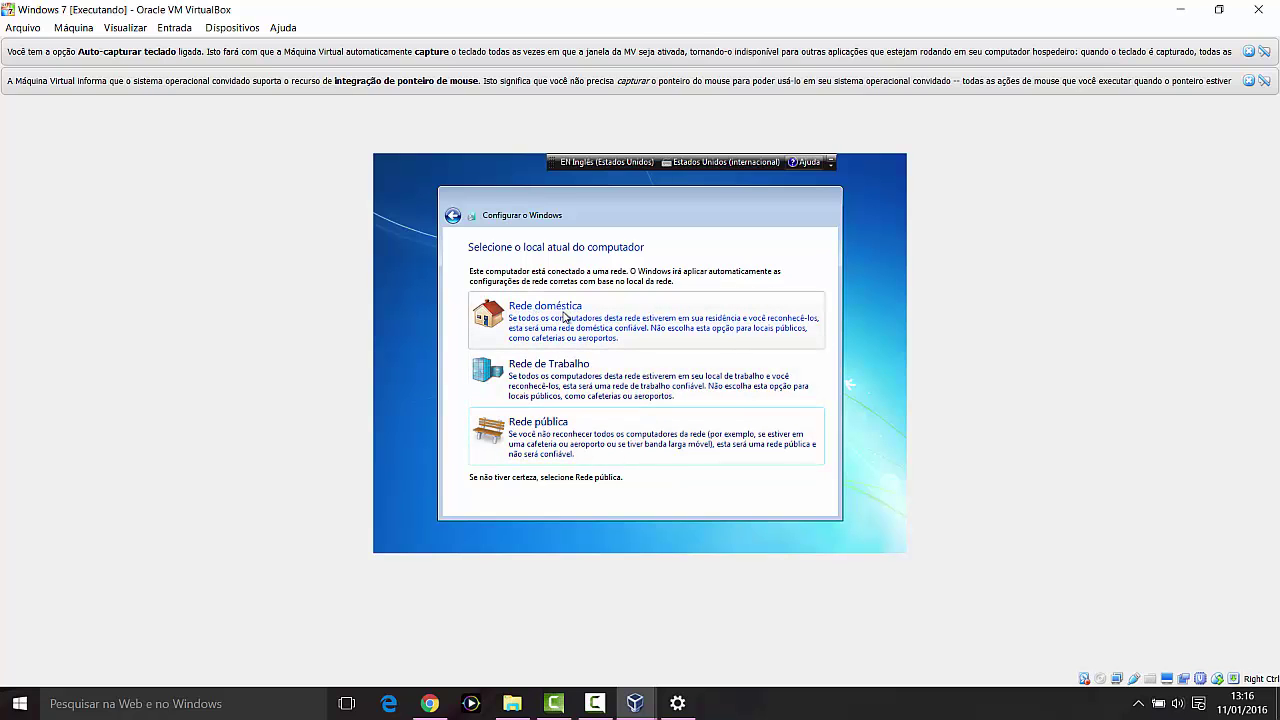
# Step: Select 'Rede doméstica' as the computer's network location
pyautogui.click(566, 316)
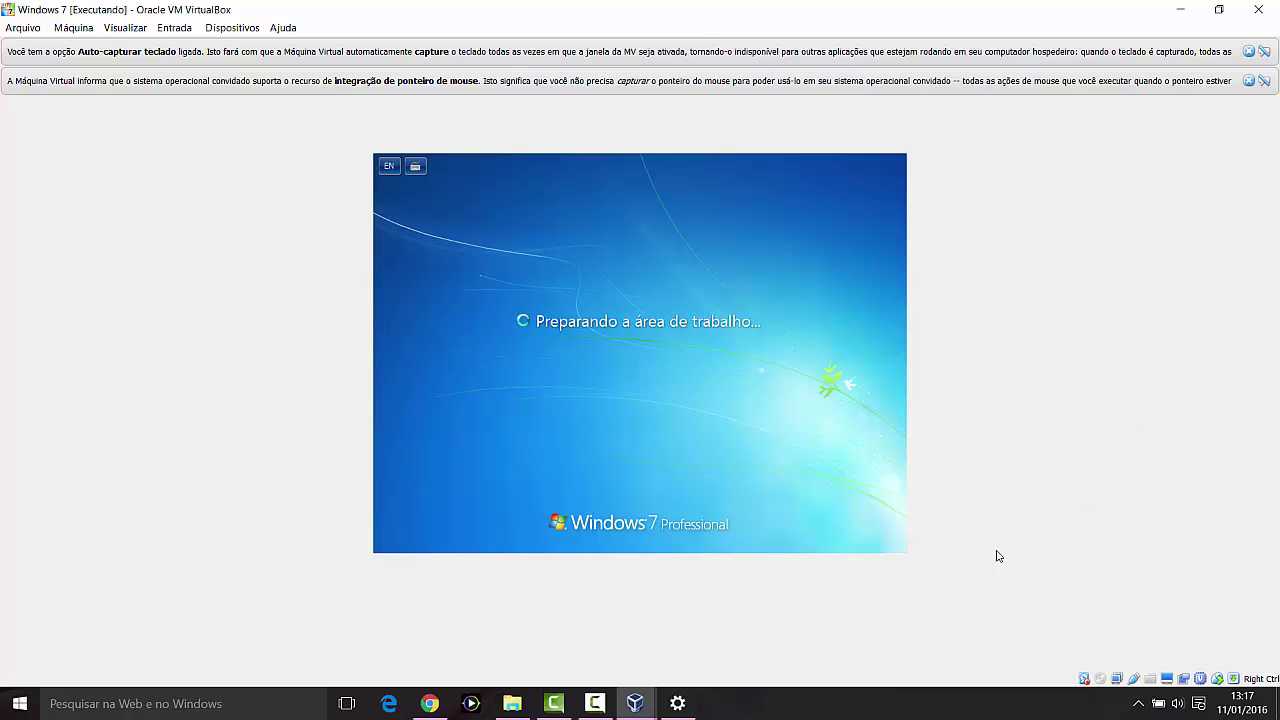
# Step: On the loaded Windows 7 desktop, open the Start menu and close it again
pyautogui.click(605, 703)
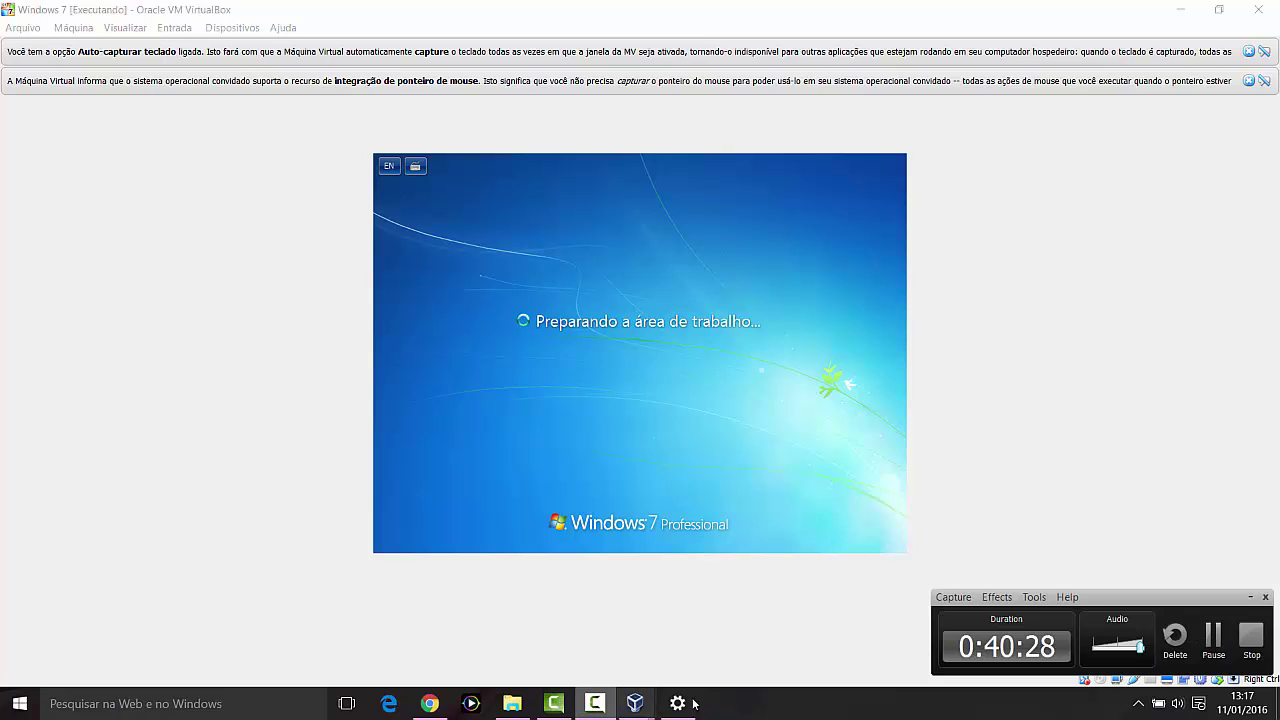
pyautogui.click(1213, 640)
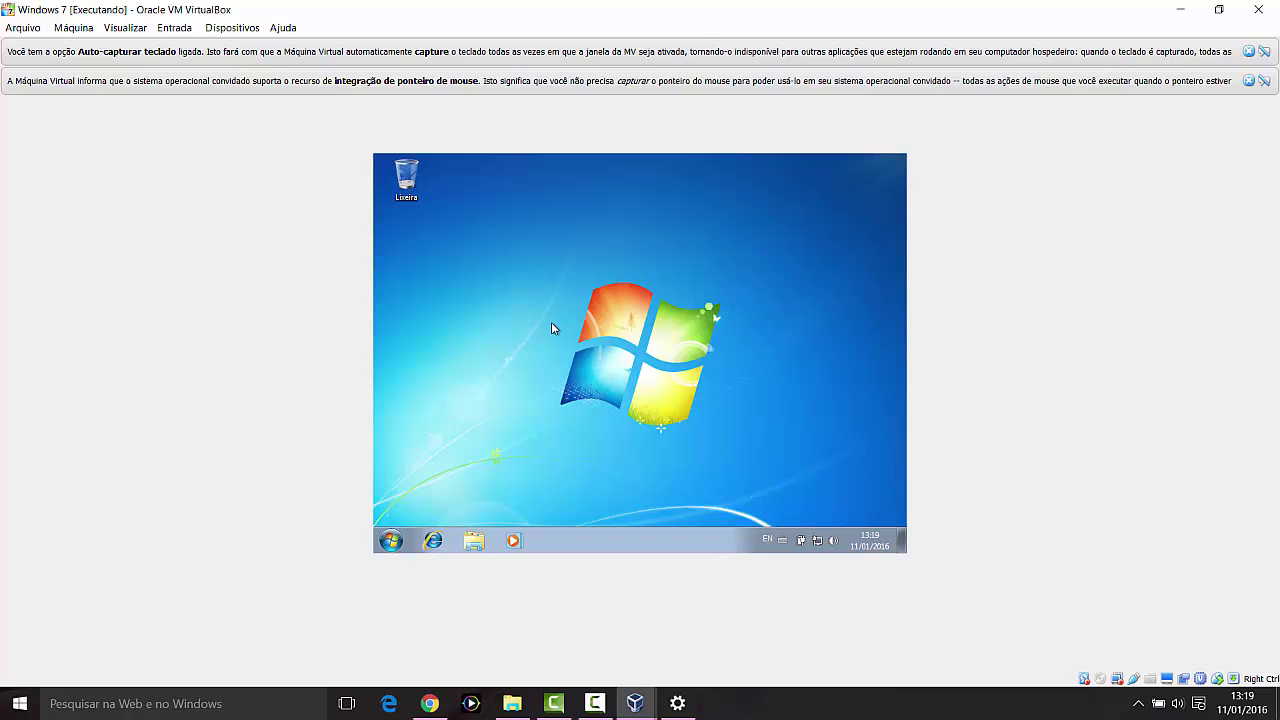
pyautogui.click(390, 540)
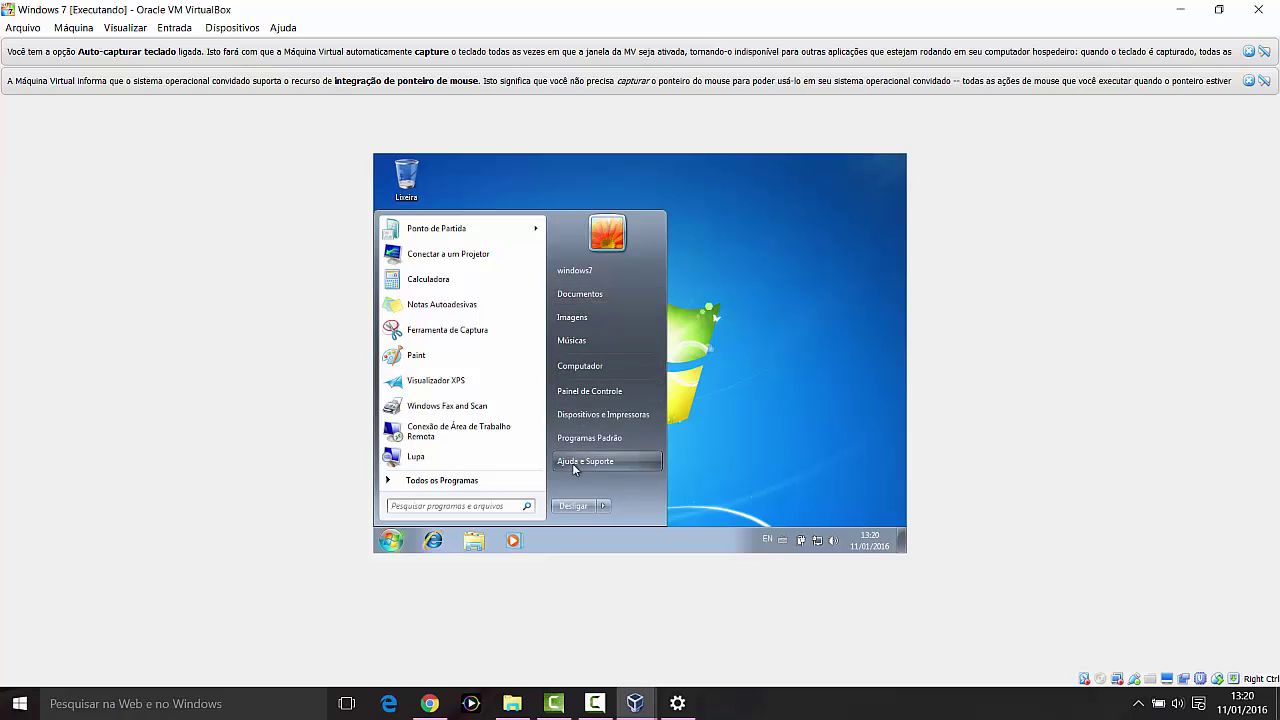
pyautogui.click(720, 270)
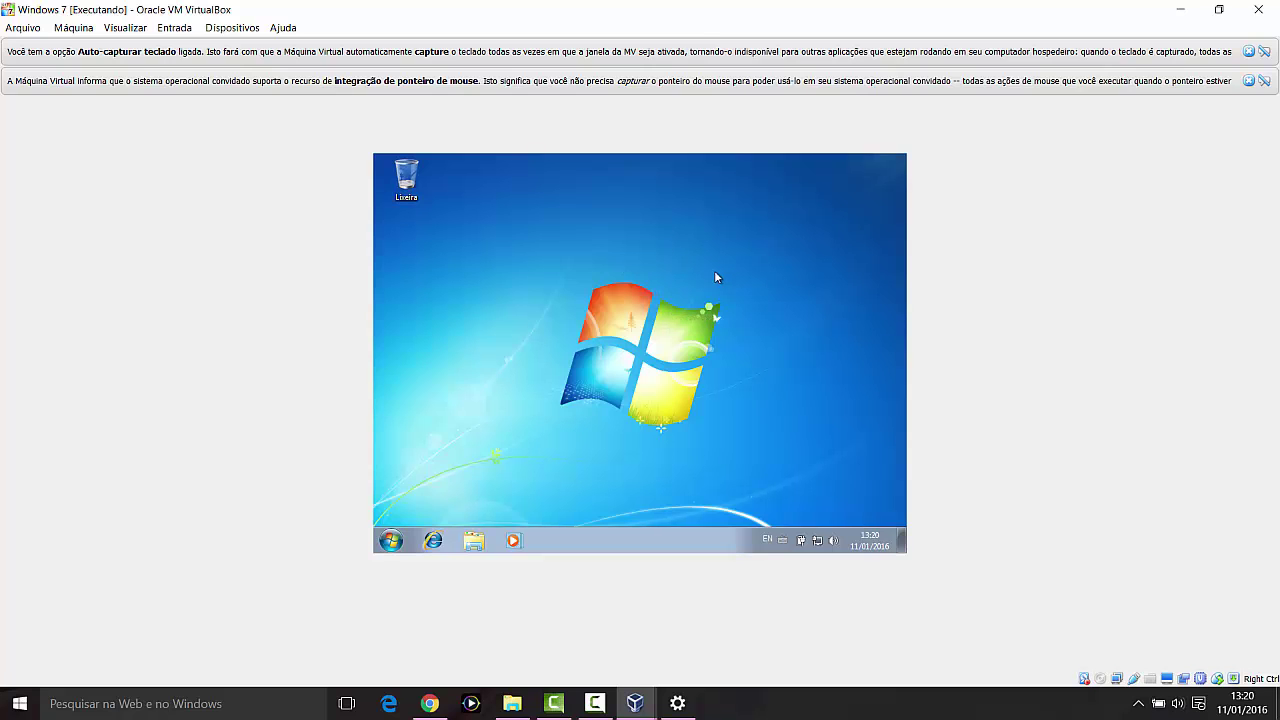